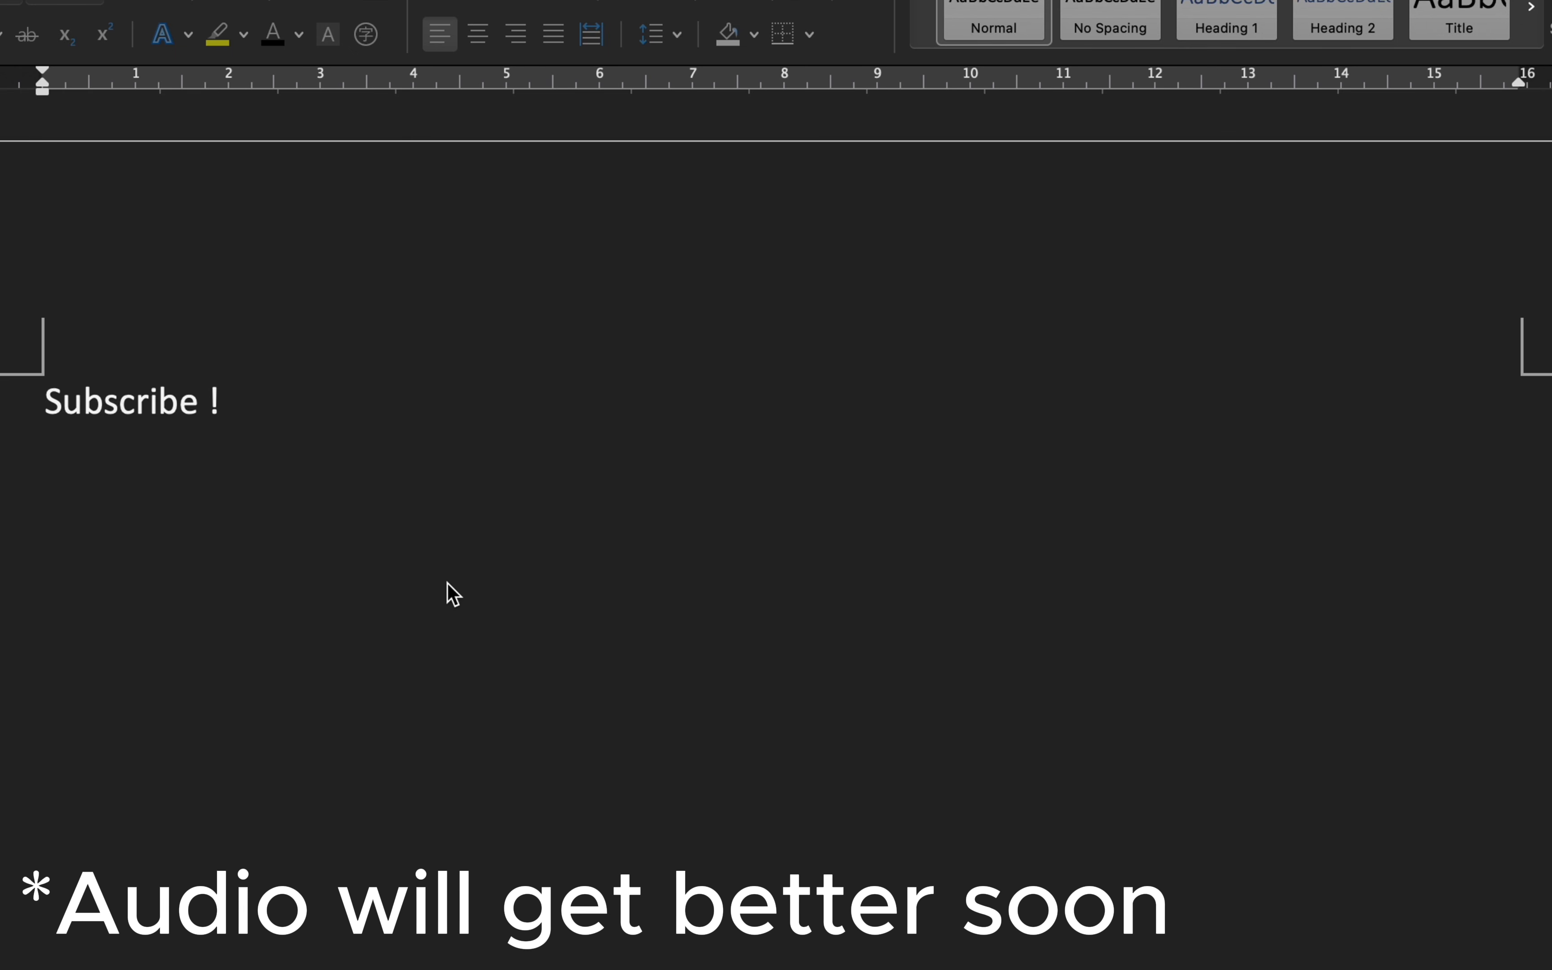
# Quit Microsoft Word from the application switcher.
pyautogui.press('super+Tab')
pyautogui.press('super+q')
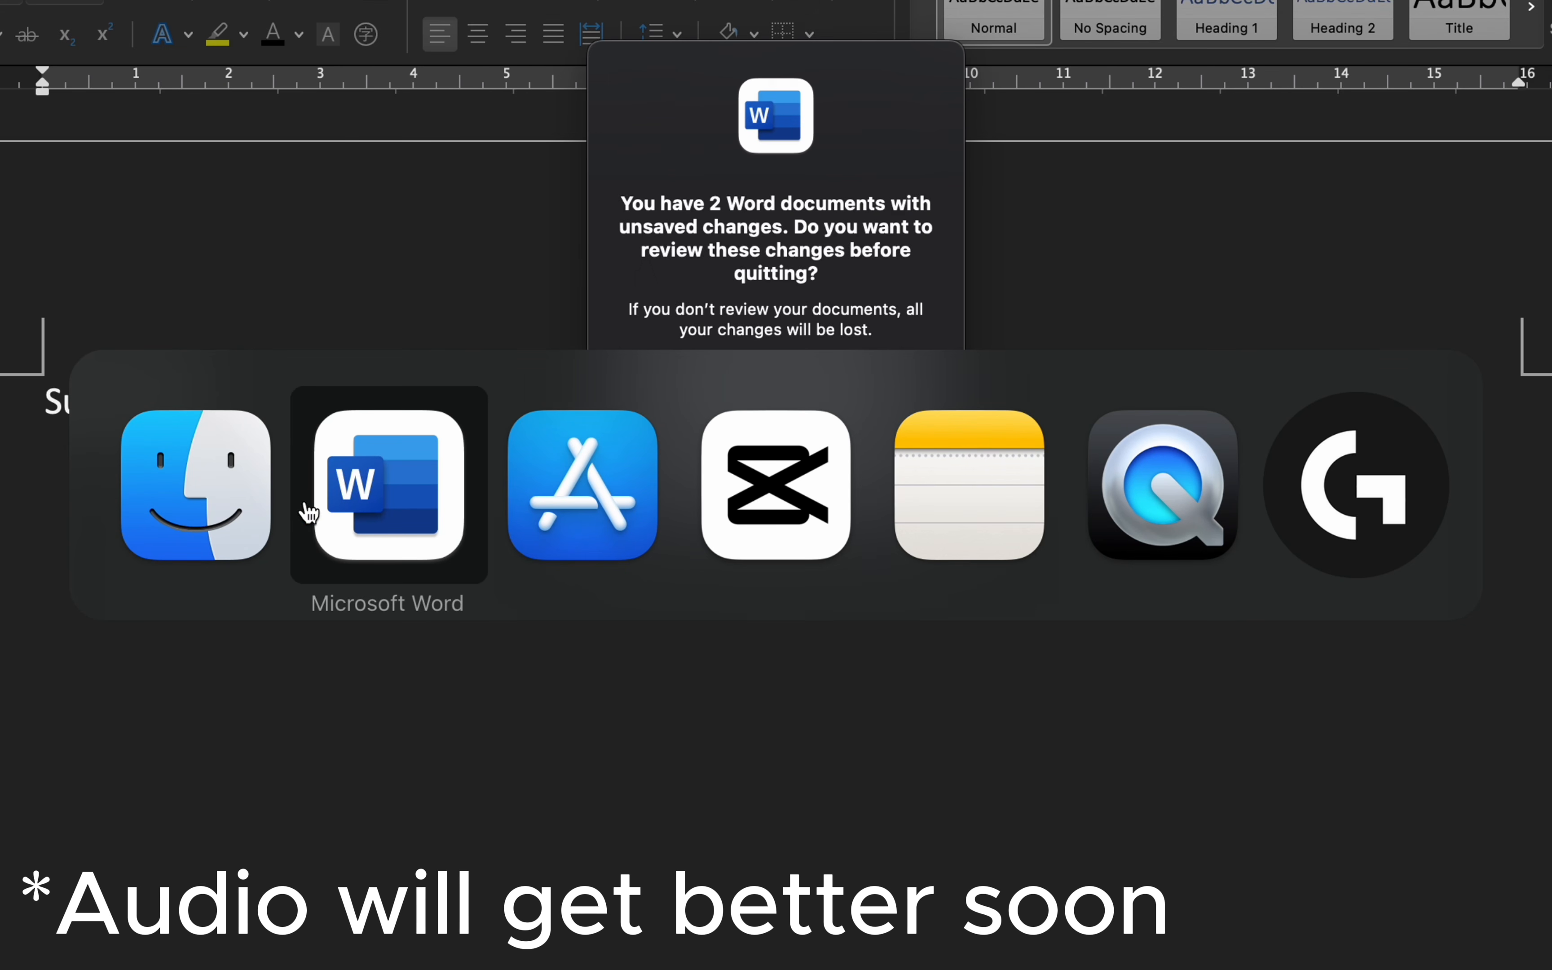
pyautogui.click(798, 449)
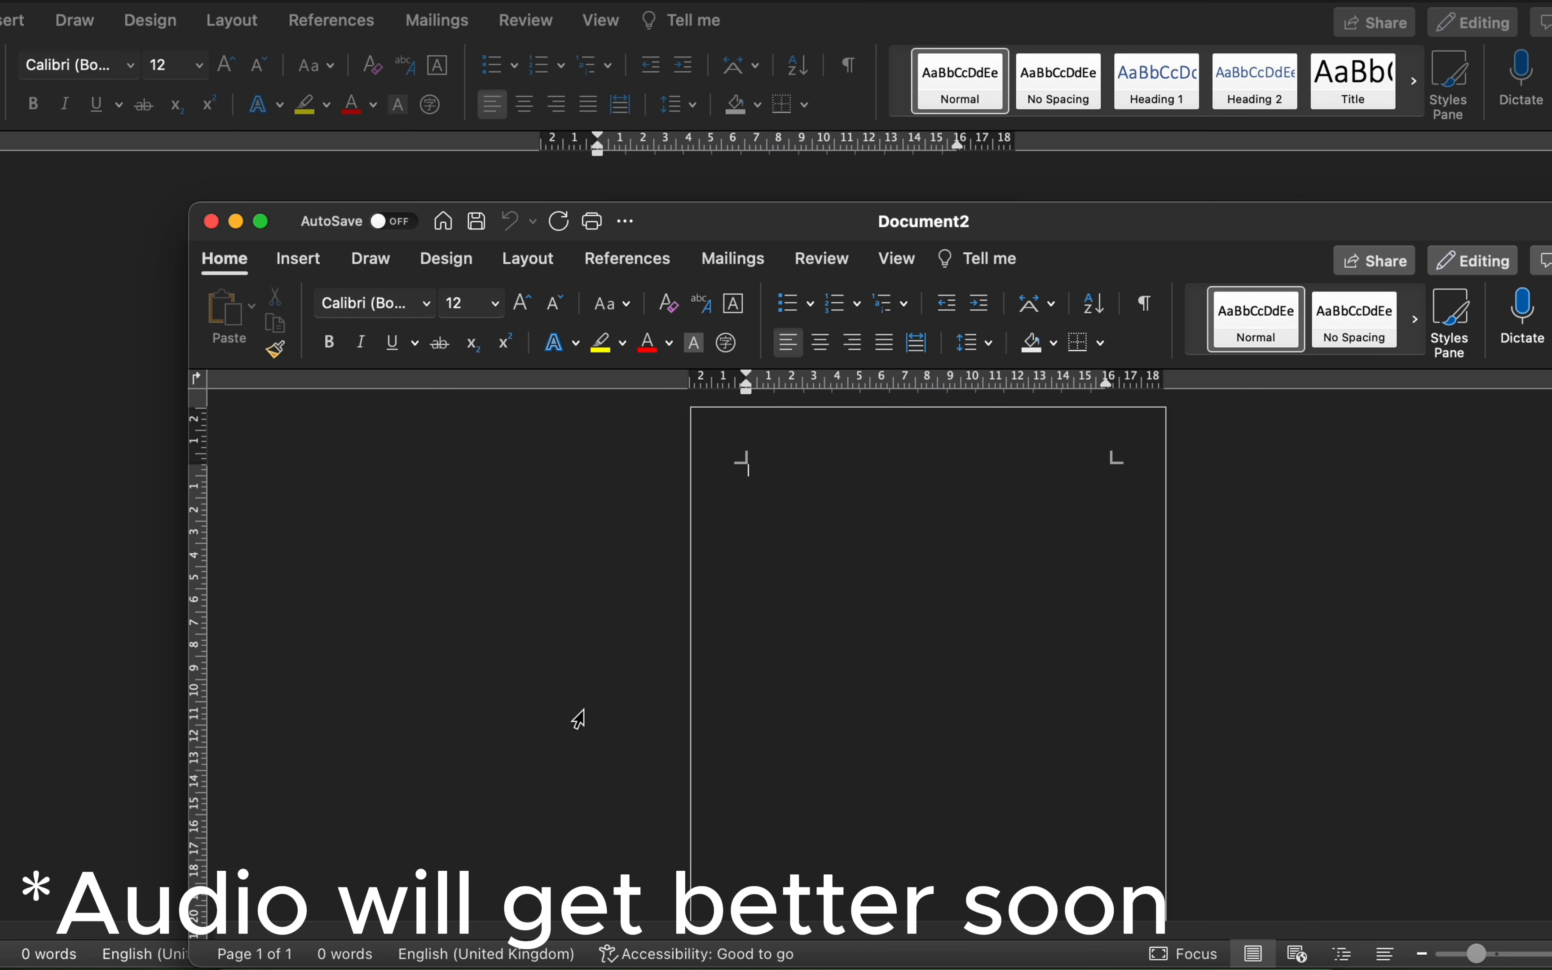
# Switch between the Document2 and Document1 windows of Word through the window switcher.
pyautogui.hotkey('alt', 'Tab')
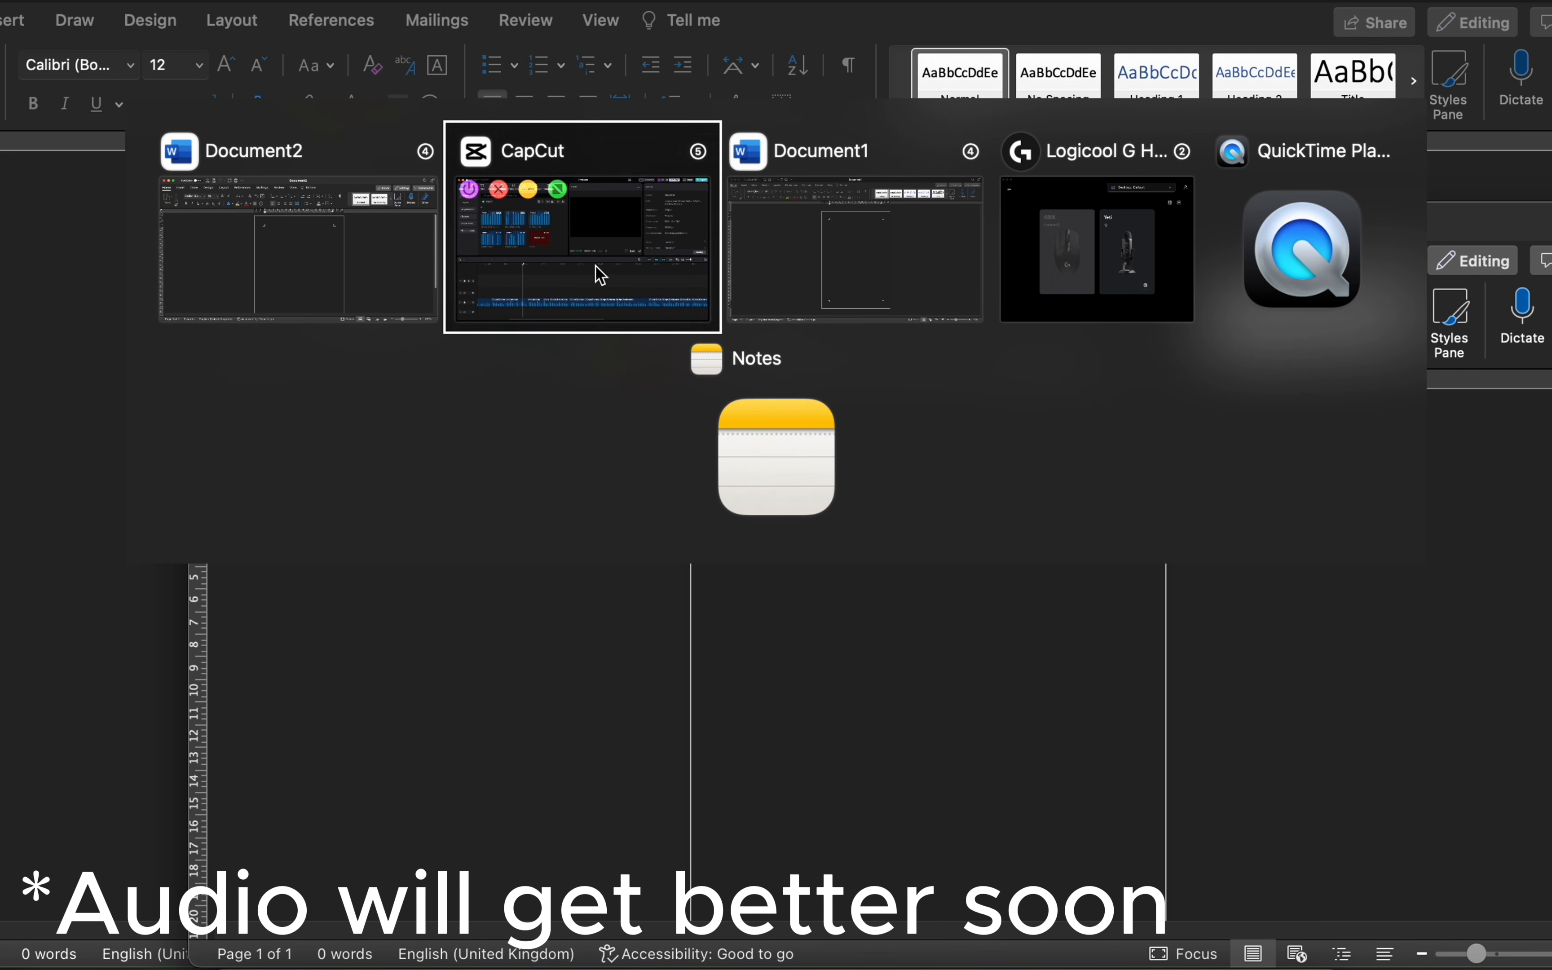
pyautogui.click(291, 243)
pyautogui.hotkey('alt', 'Tab')
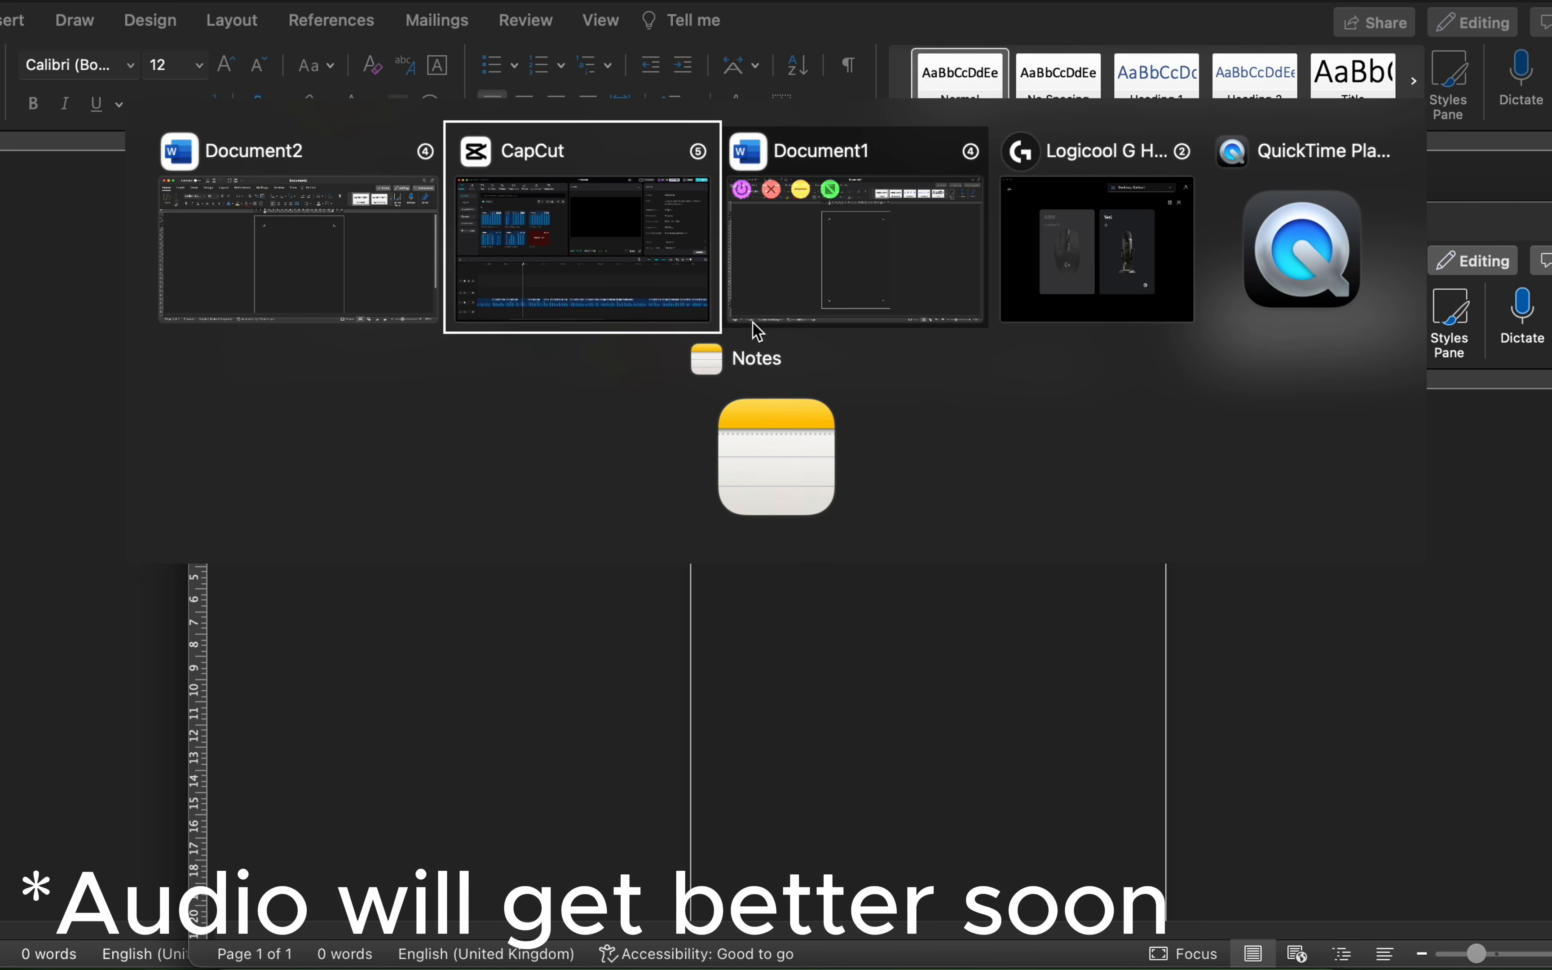
pyautogui.click(887, 283)
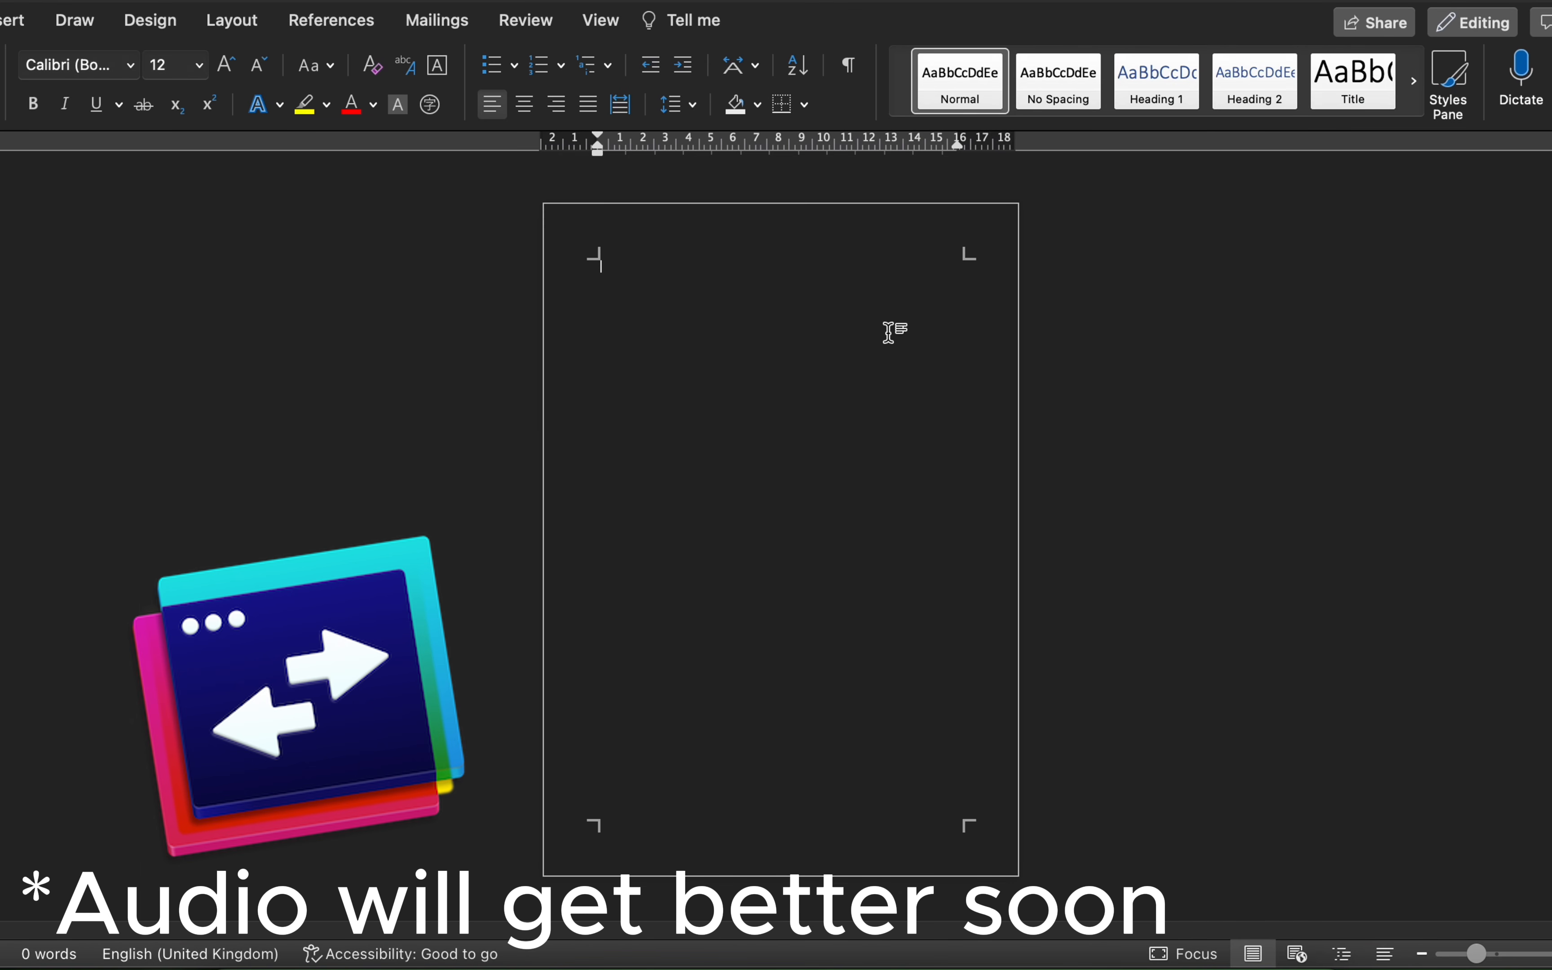
pyautogui.hotkey('alt', 'Tab')
pyautogui.click(242, 256)
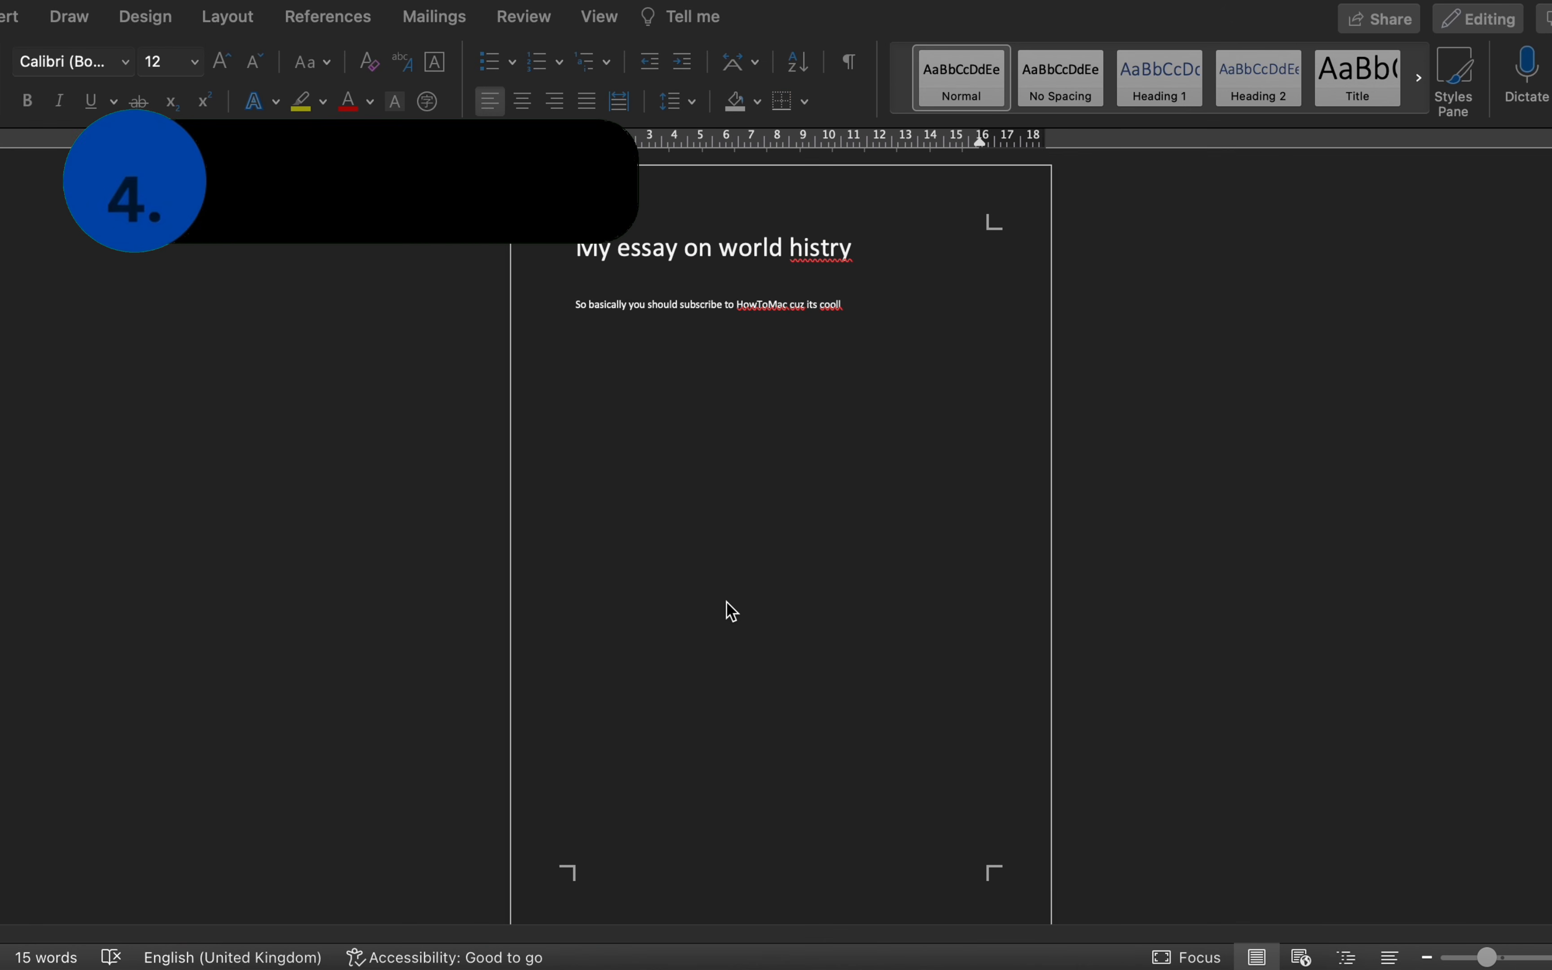
# Append "!!" to the essay's body sentence, and open and close the emoji picker at the cursor.
pyautogui.click(729, 603)
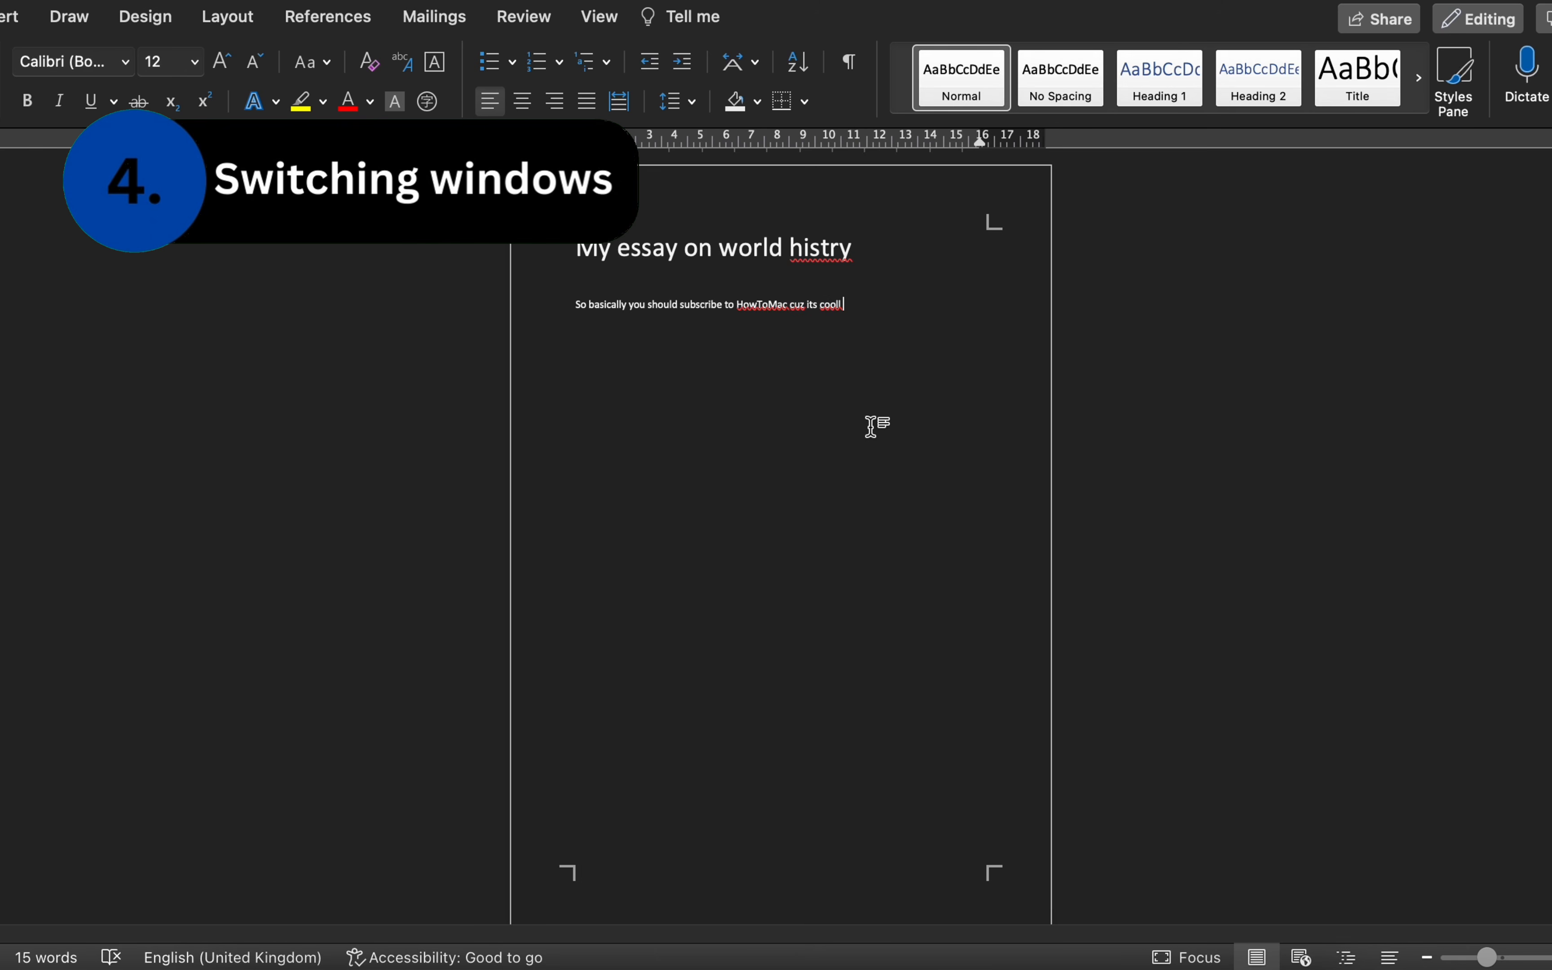
pyautogui.scroll(3, 873, 426)
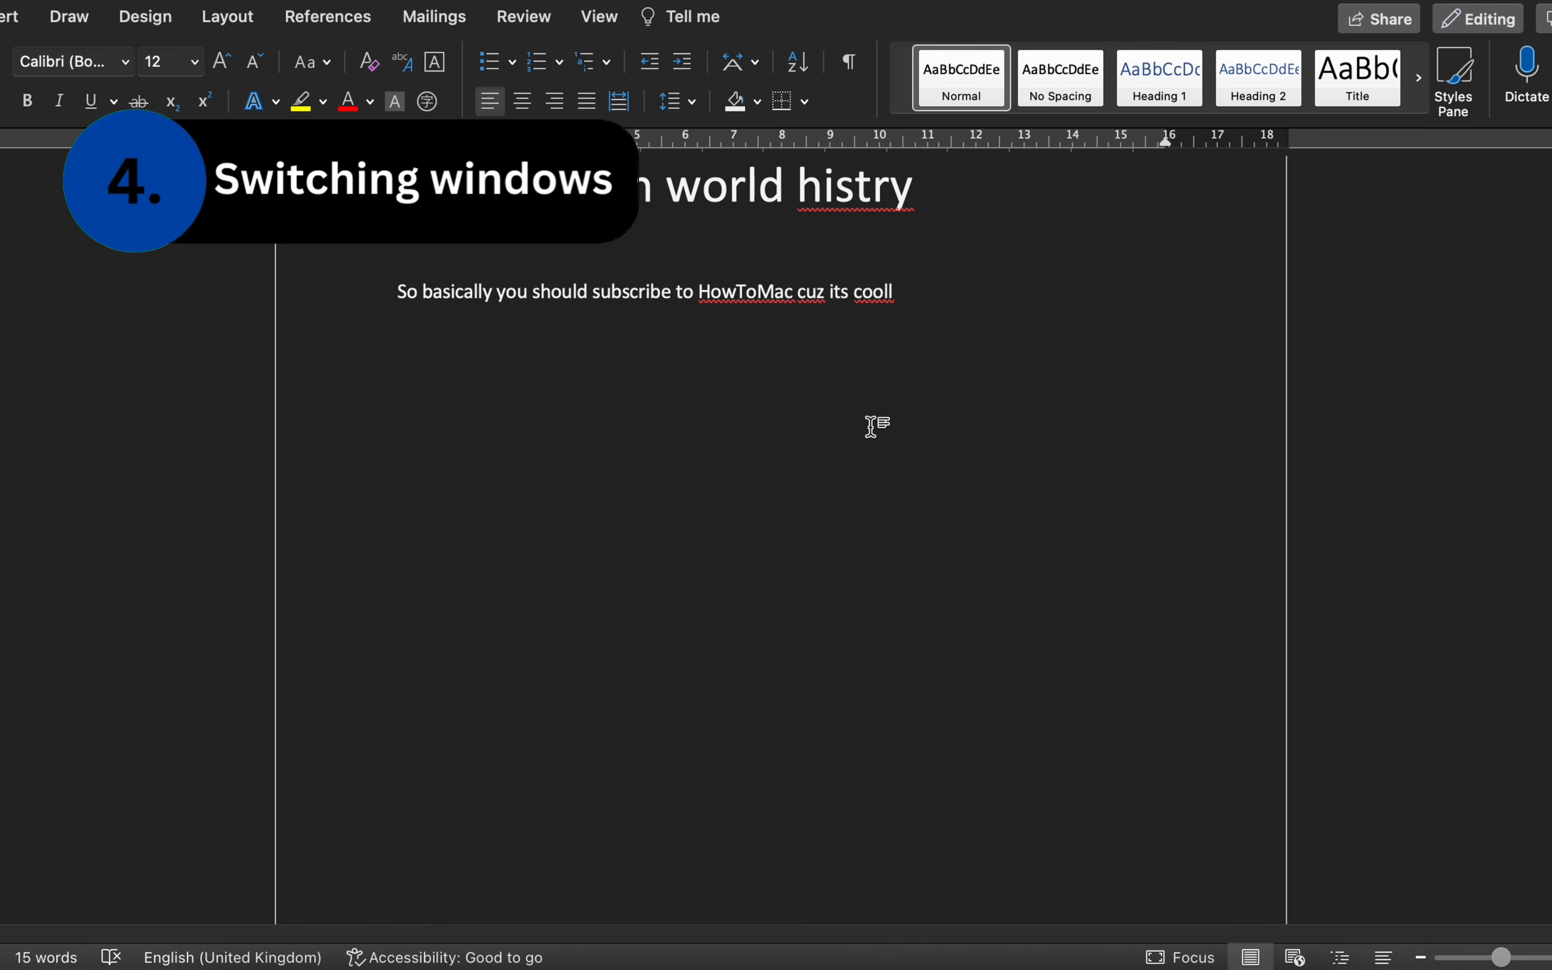
pyautogui.write('!!')
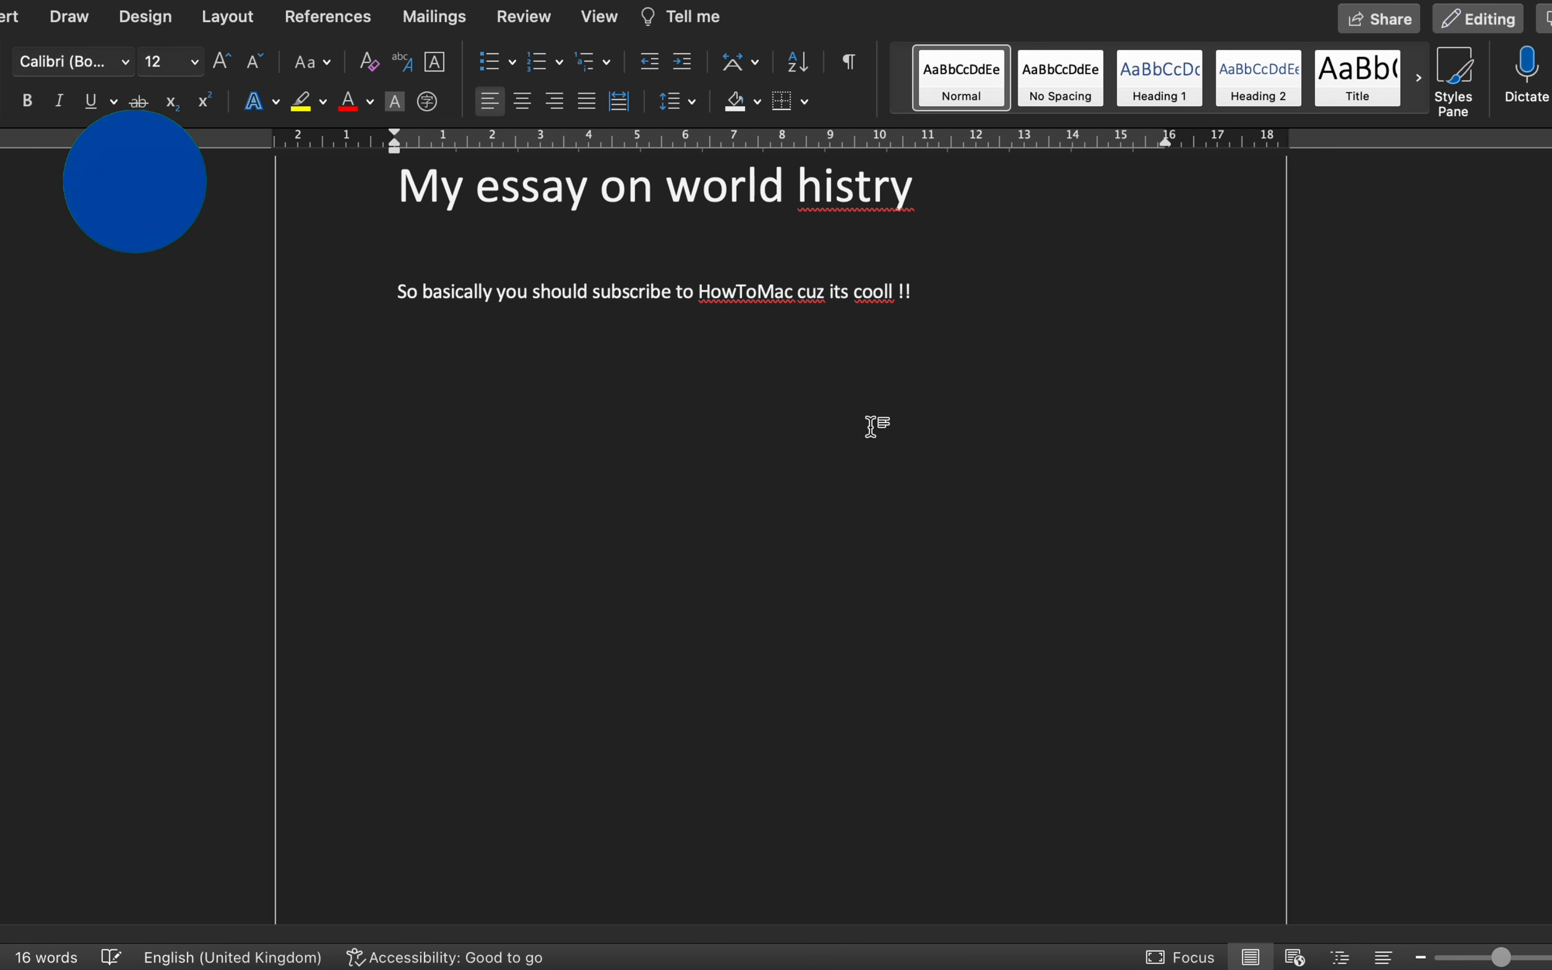
pyautogui.press('ctrl+super+space')
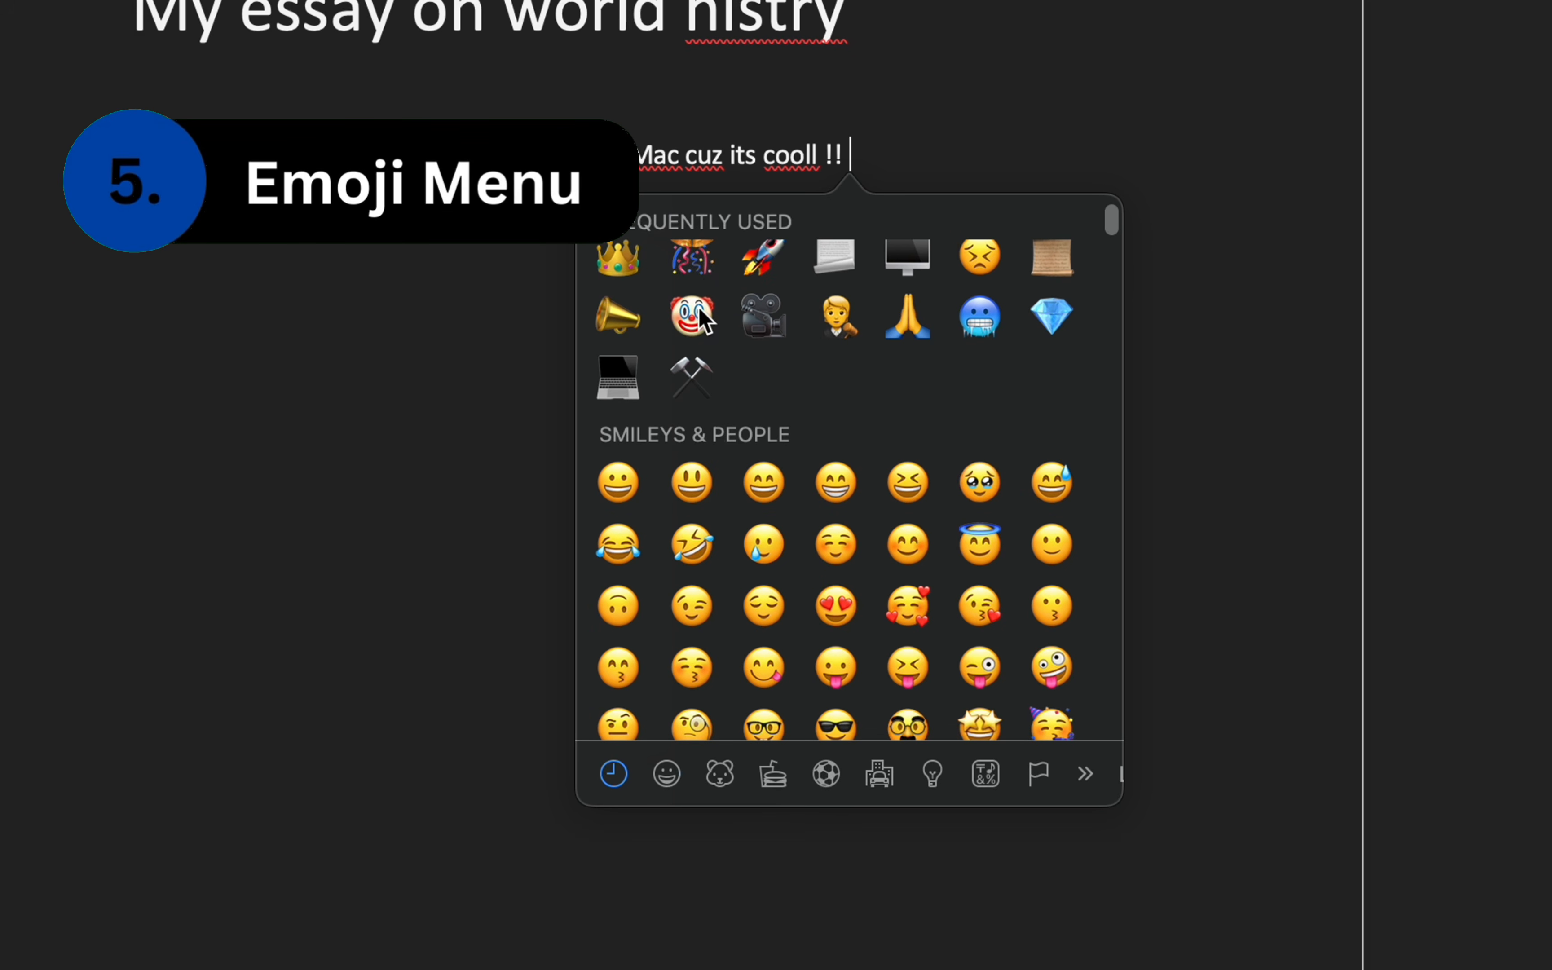
pyautogui.press('Escape')
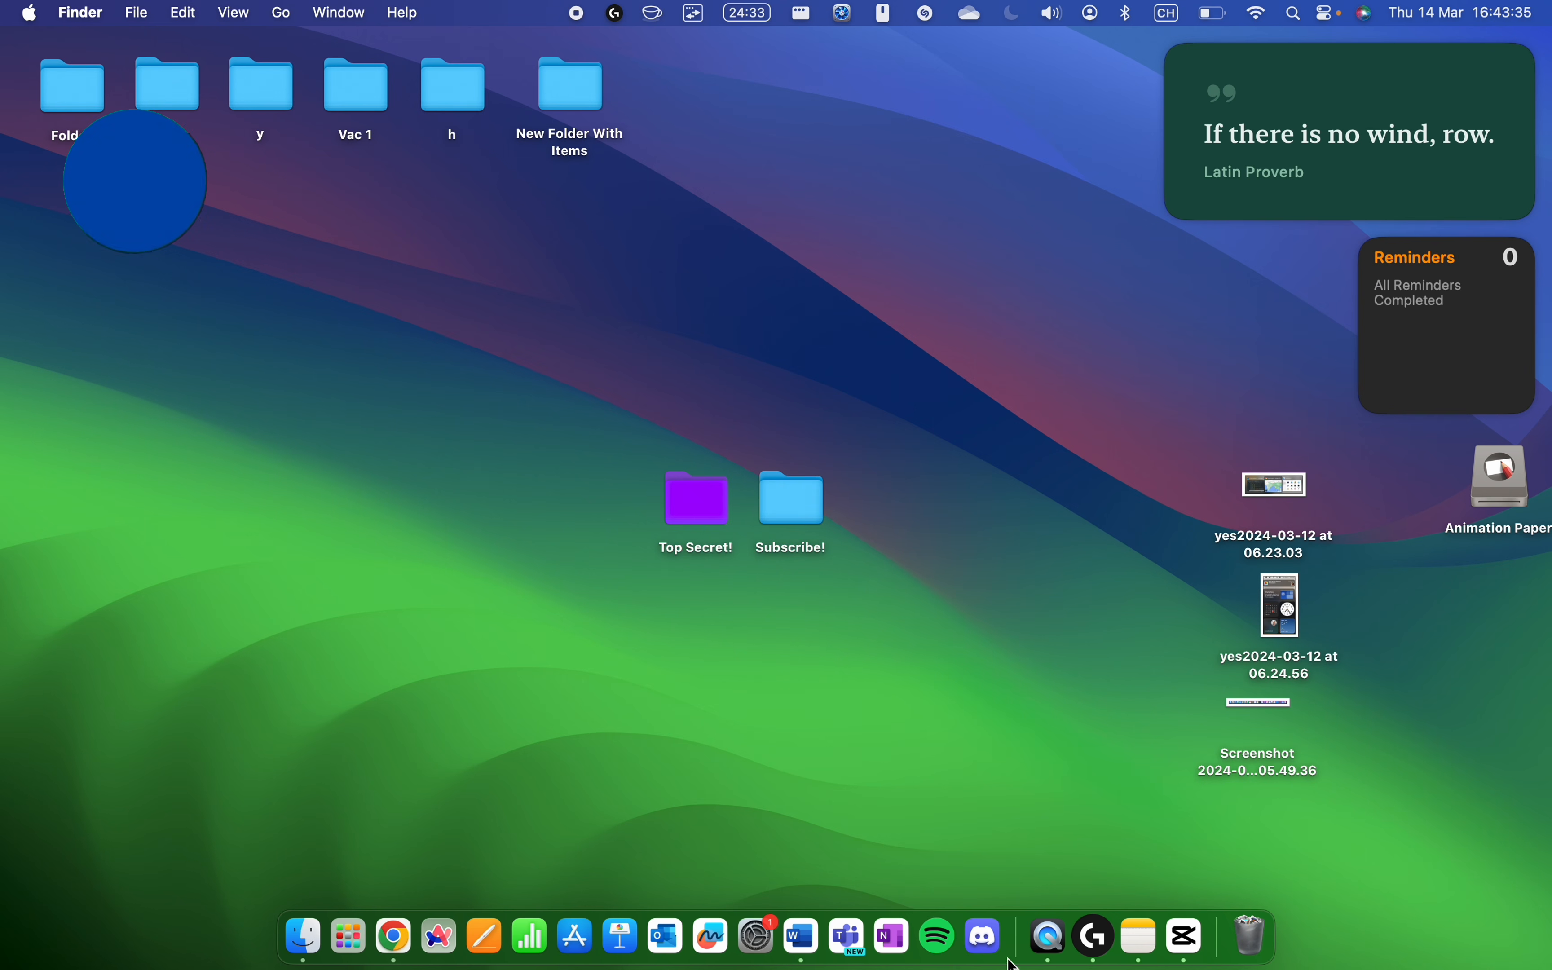
# Resize the Dock and change its position on screen in the Desktop & Dock settings.
pyautogui.moveTo(1016, 863); pyautogui.dragTo(1028, 934)
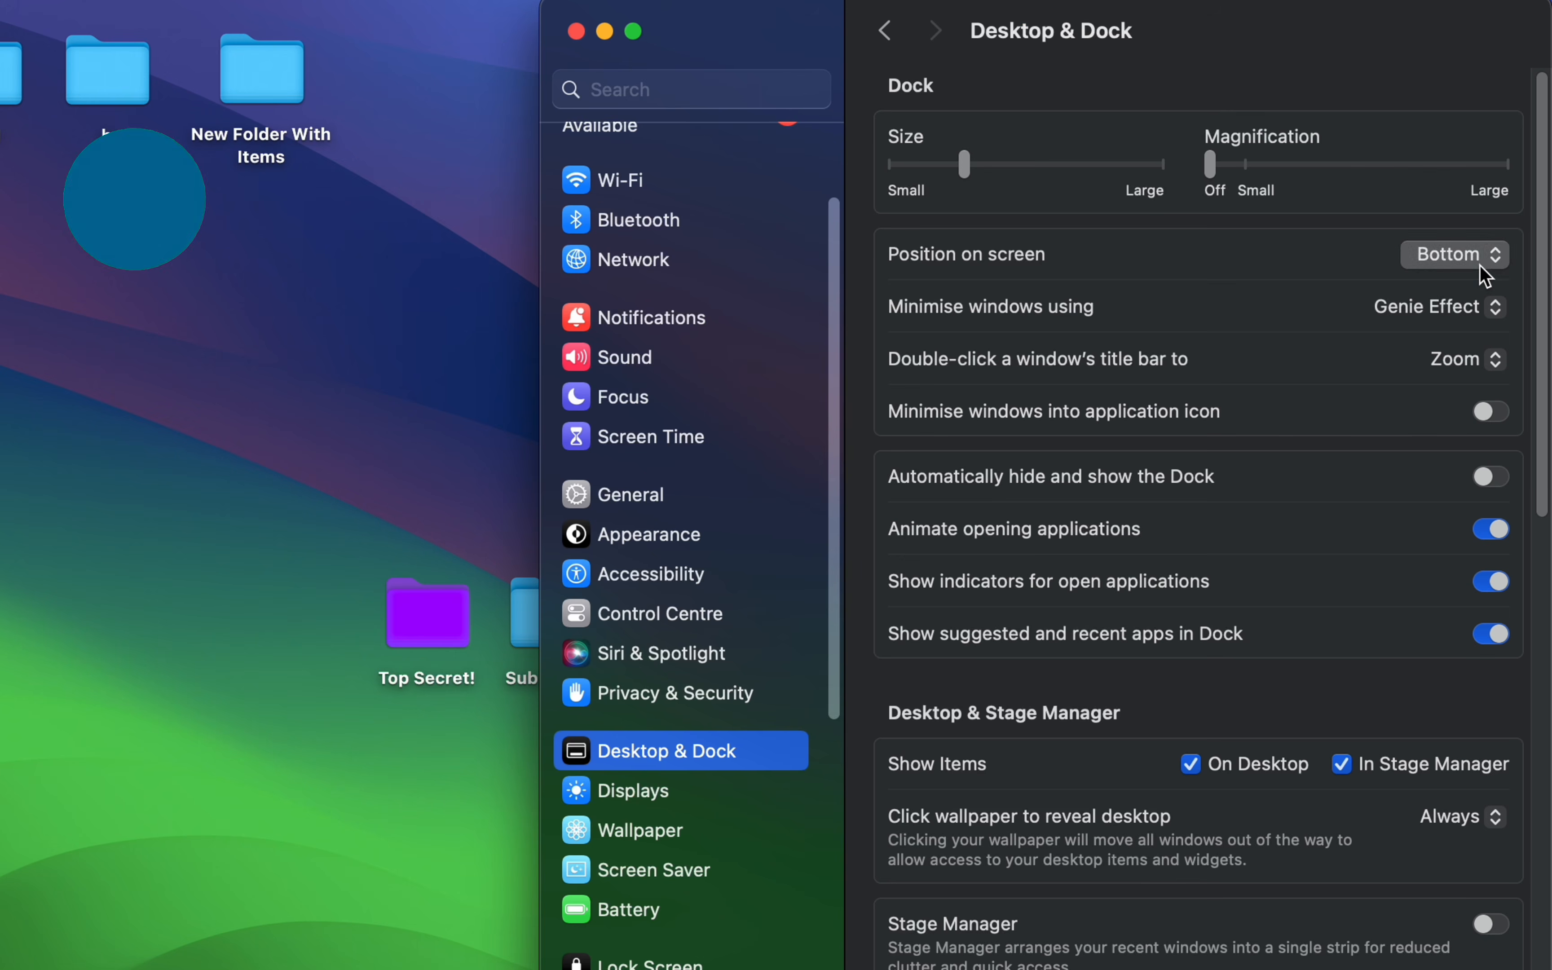
pyautogui.click(1447, 254)
pyautogui.click(1468, 223)
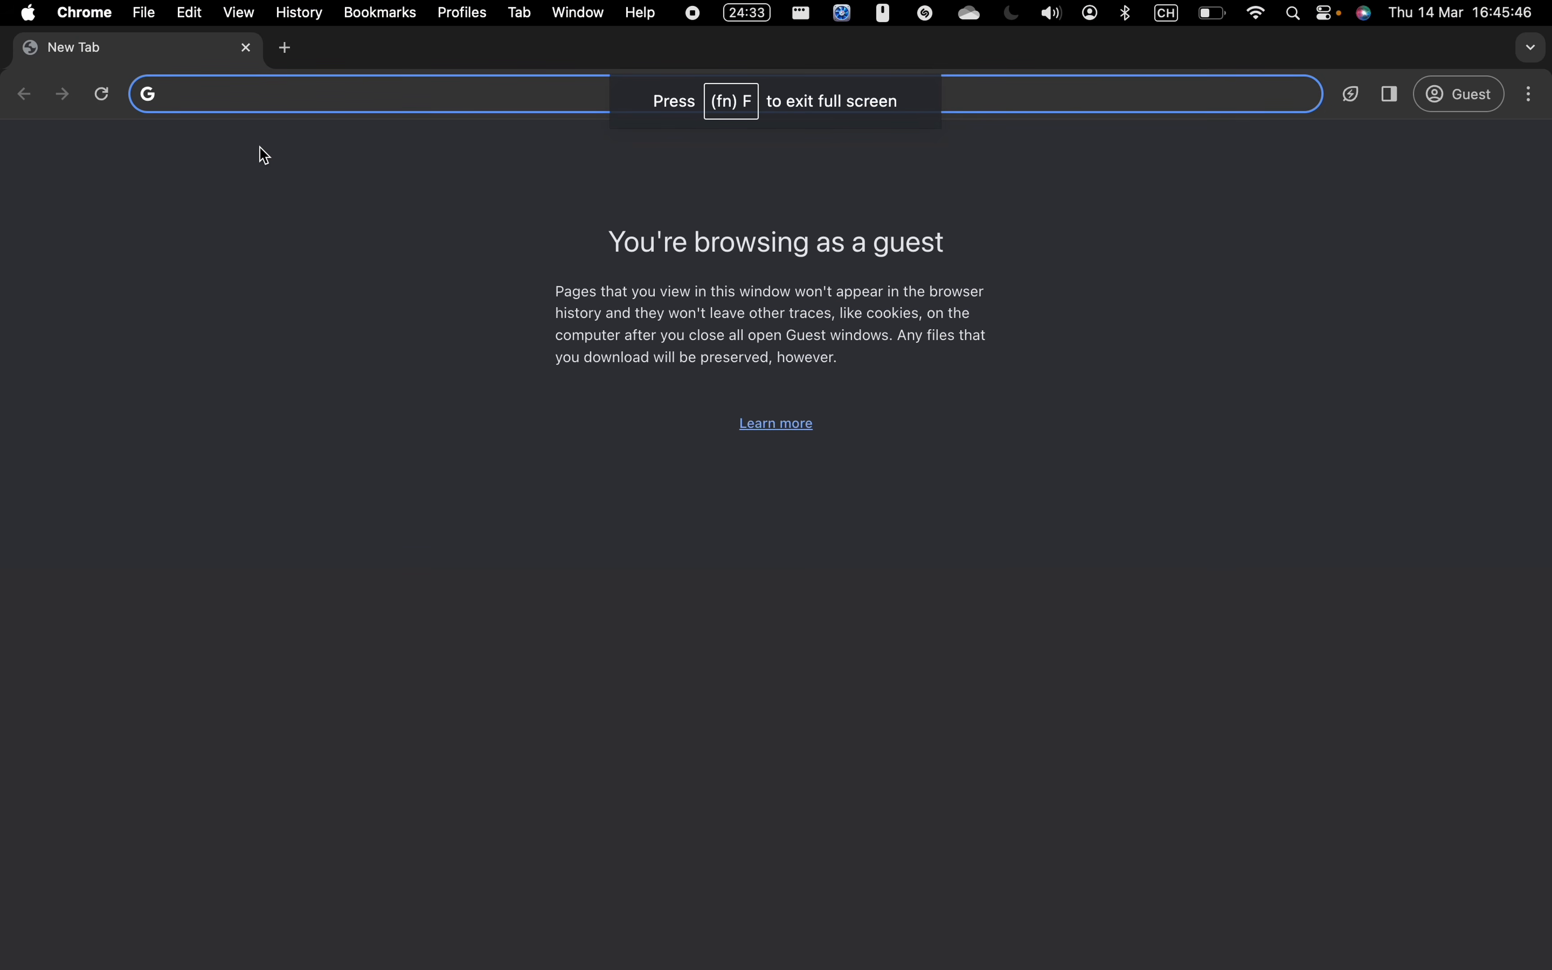
# Search Google for YouTube in the full-screen Chrome guest window.
pyautogui.write('you')
pyautogui.click(90, 167)
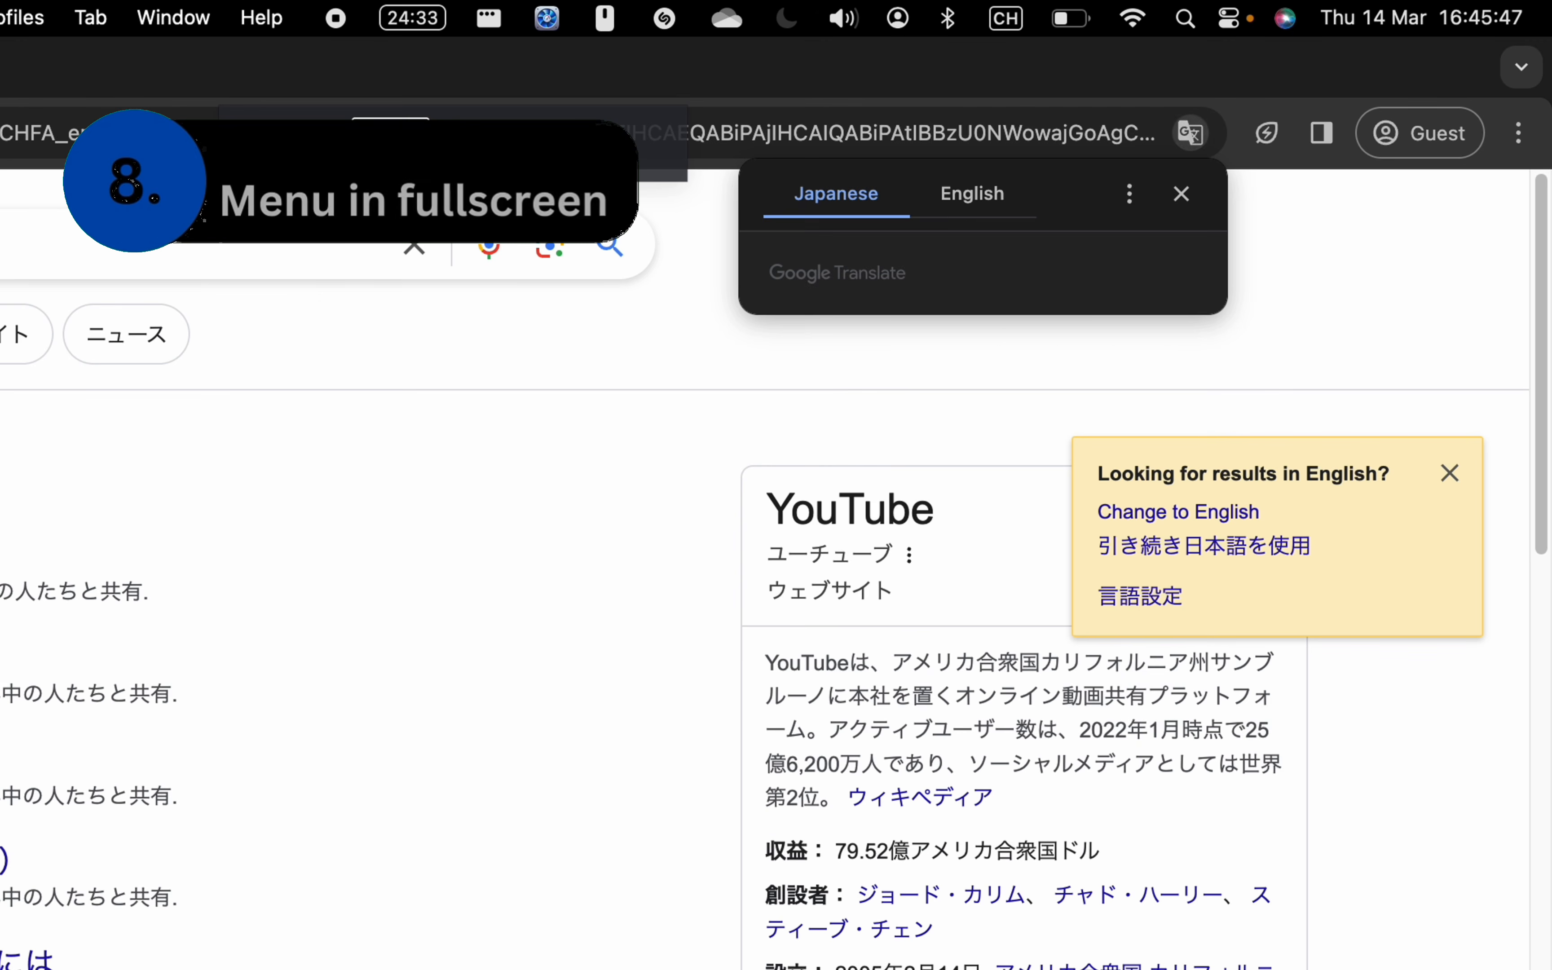
pyautogui.click(322, 626)
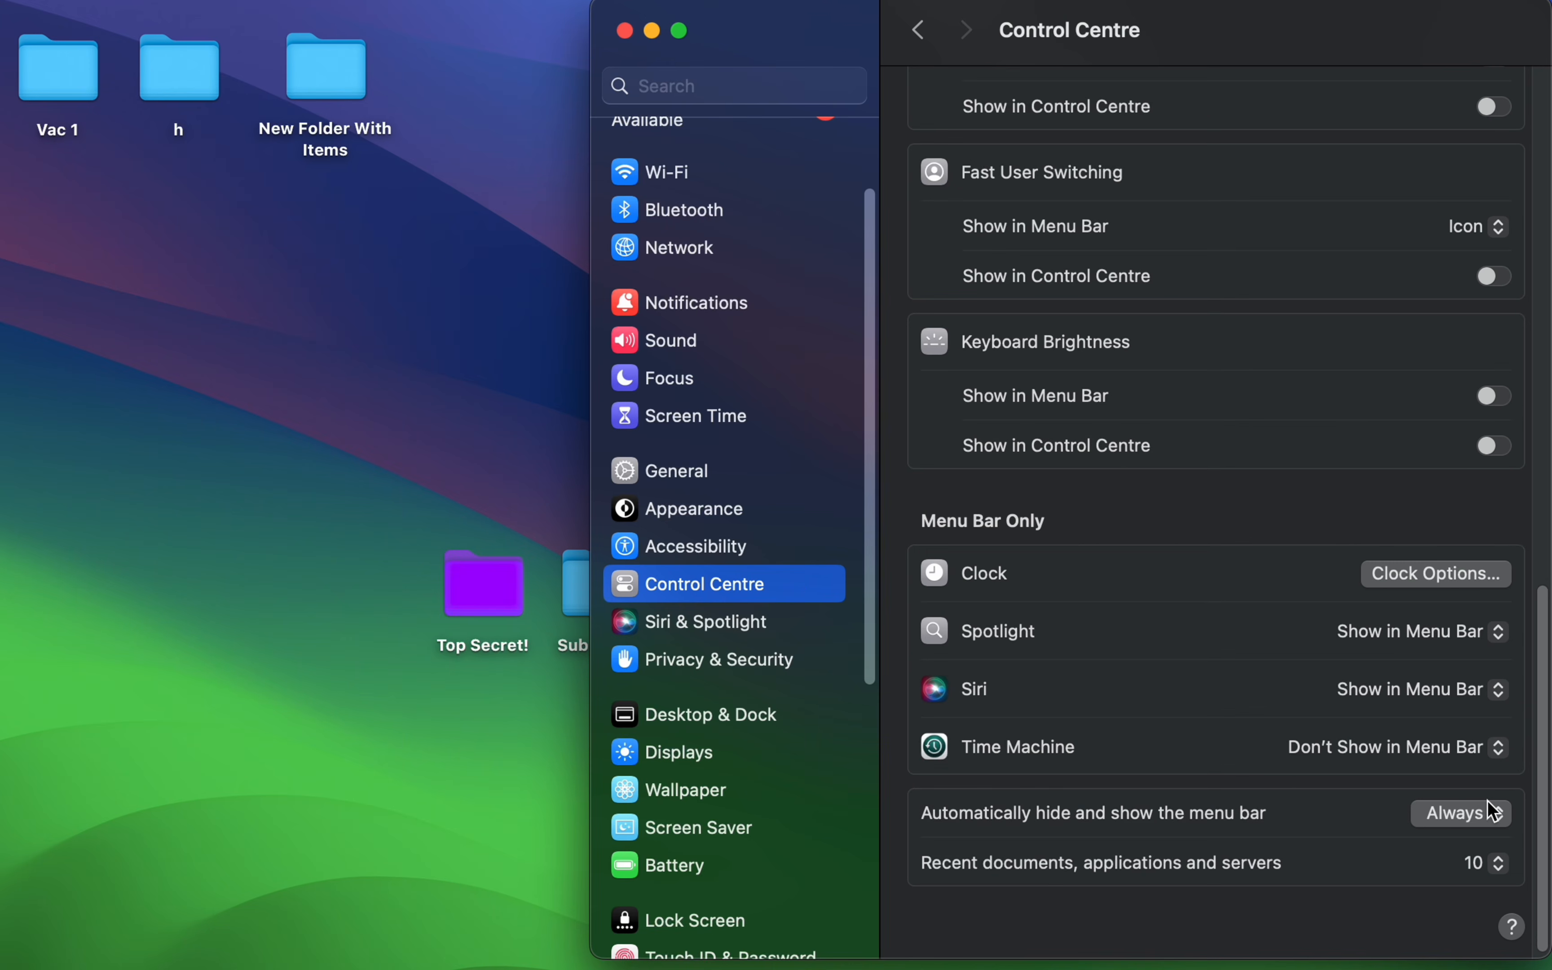
# Change when the menu bar automatically hides and shows in the Control Centre settings.
pyautogui.click(1492, 811)
pyautogui.click(1455, 905)
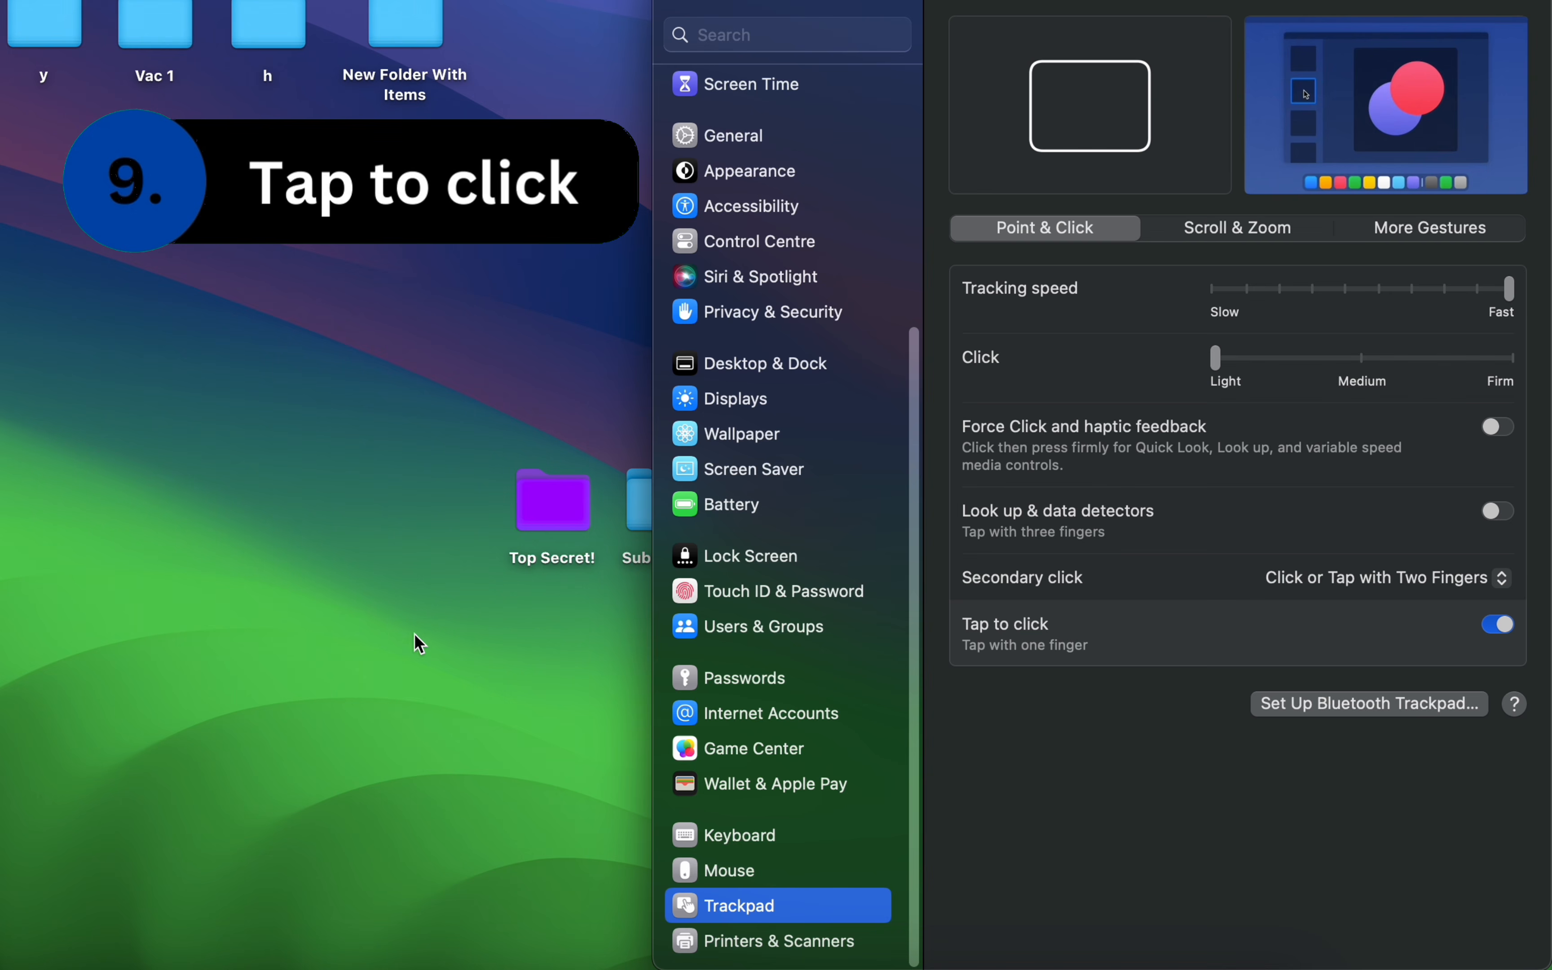
# Open the Top Secret! folder on the desktop and close its window.
pyautogui.doubleClick(525, 562)
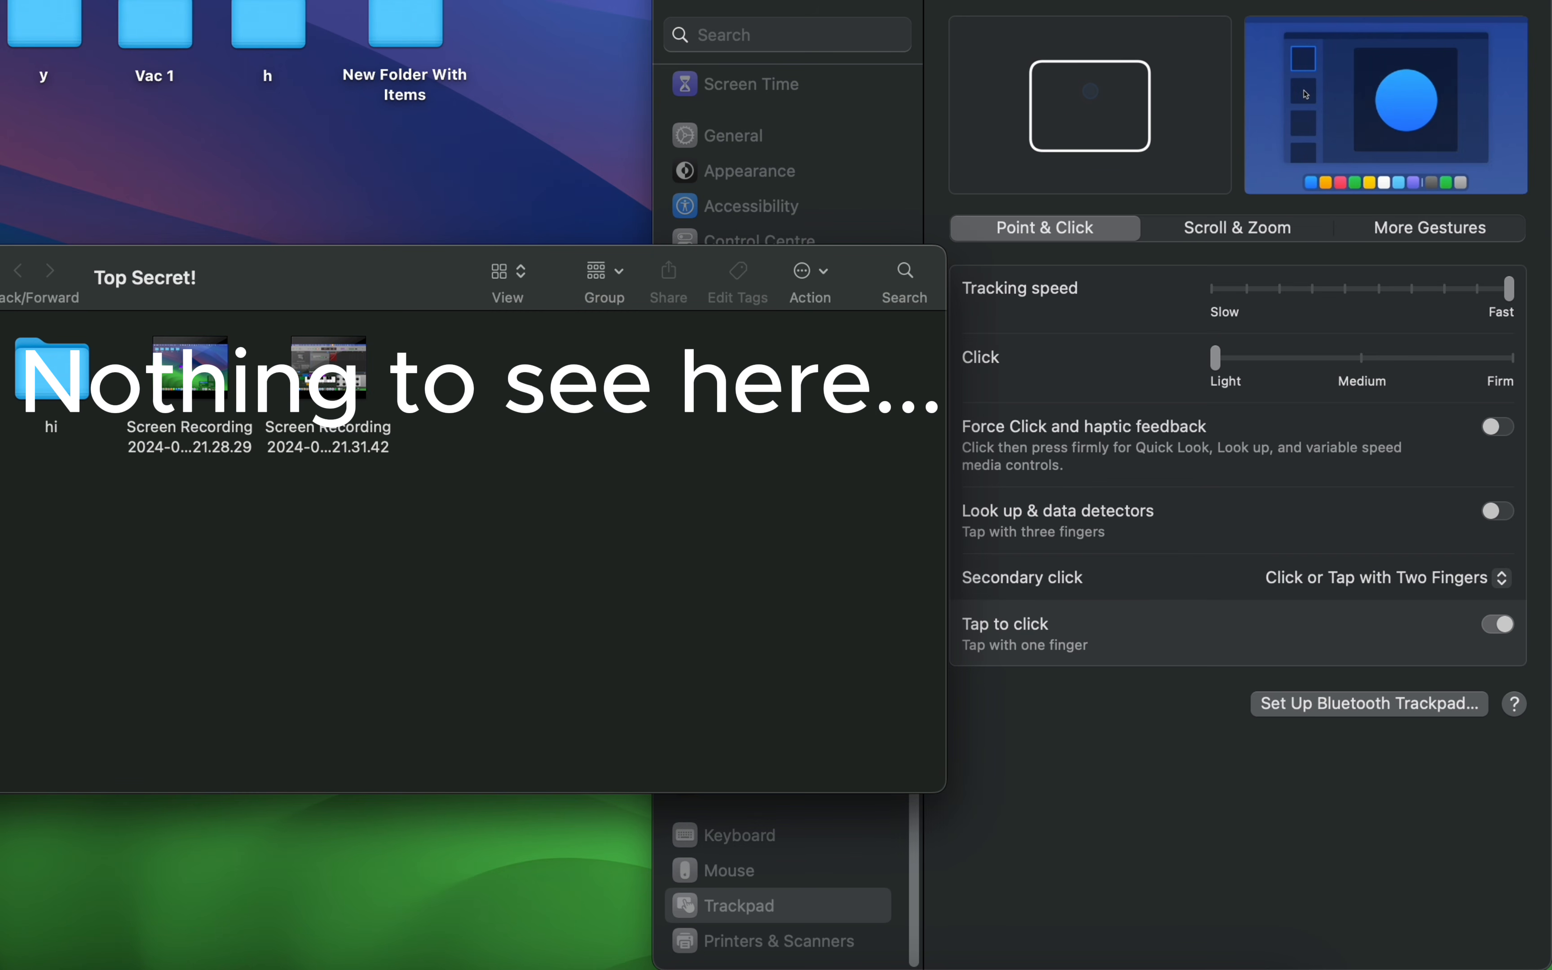
pyautogui.press('super+w')
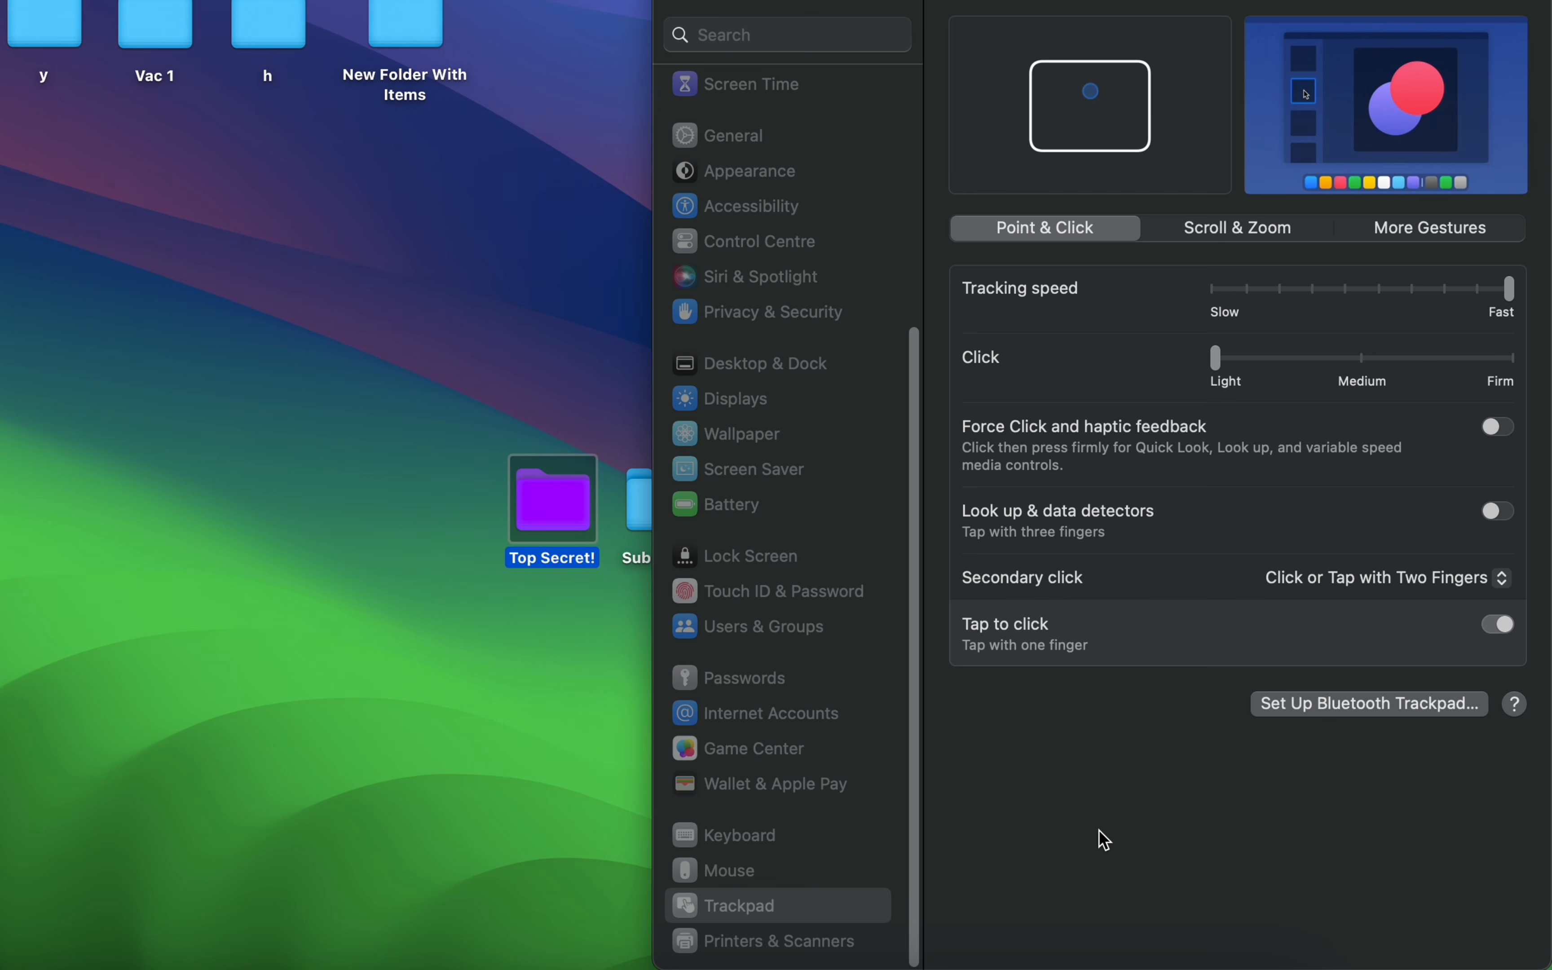
# Turn on Look up & data detectors for the trackpad and look up the word "discover" in the Word document.
pyautogui.click(1496, 511)
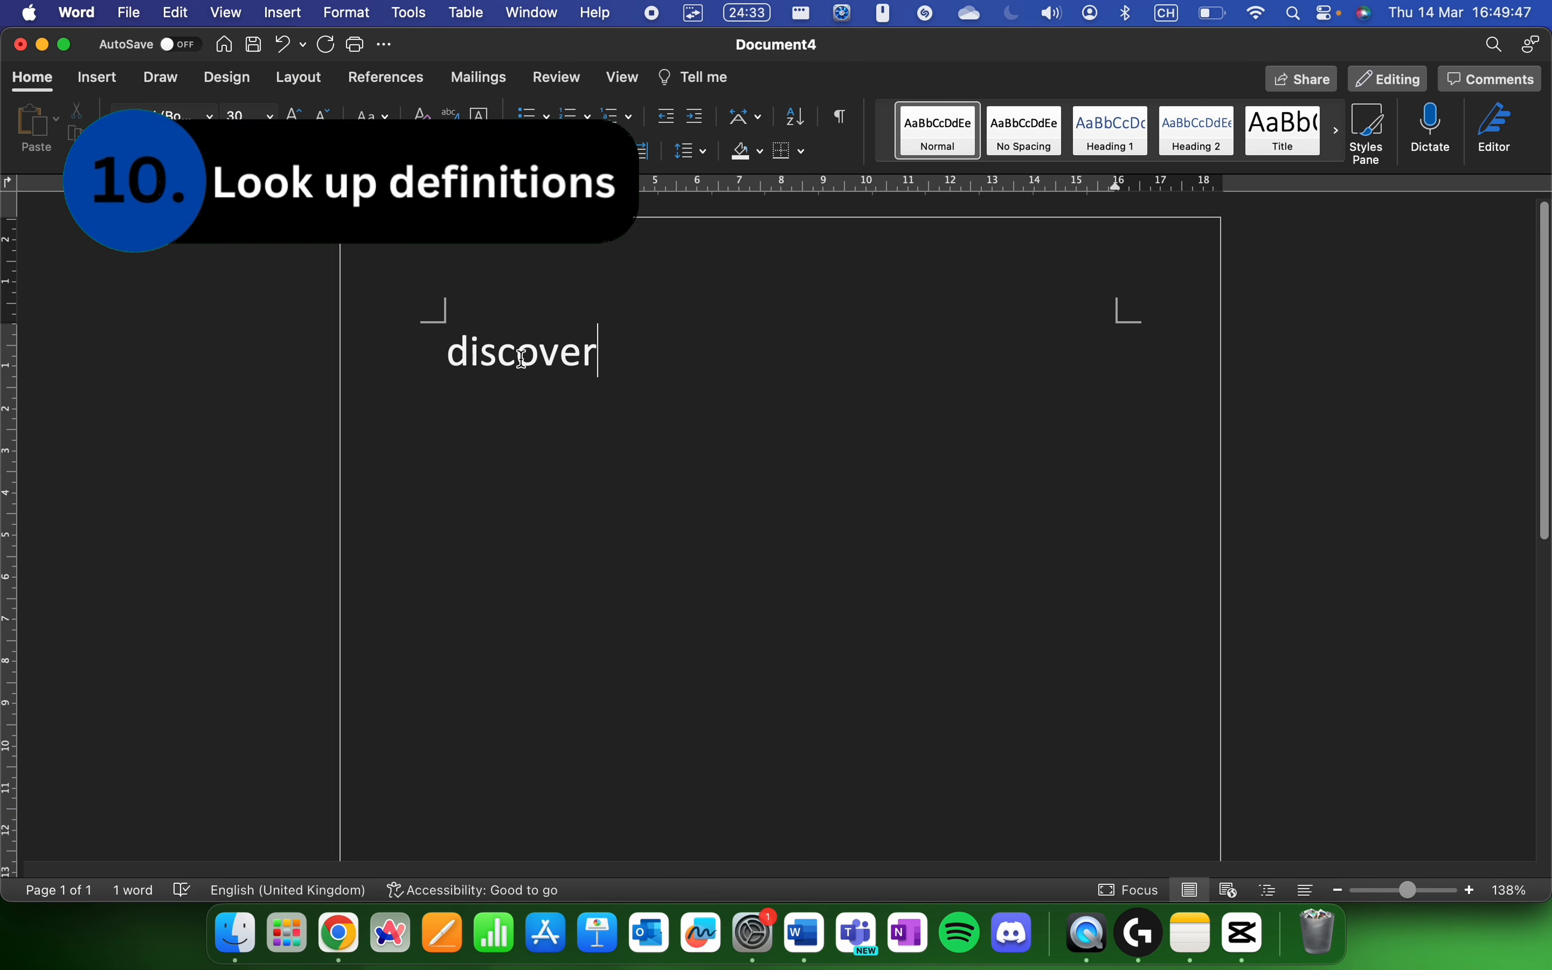
pyautogui.click(524, 367)
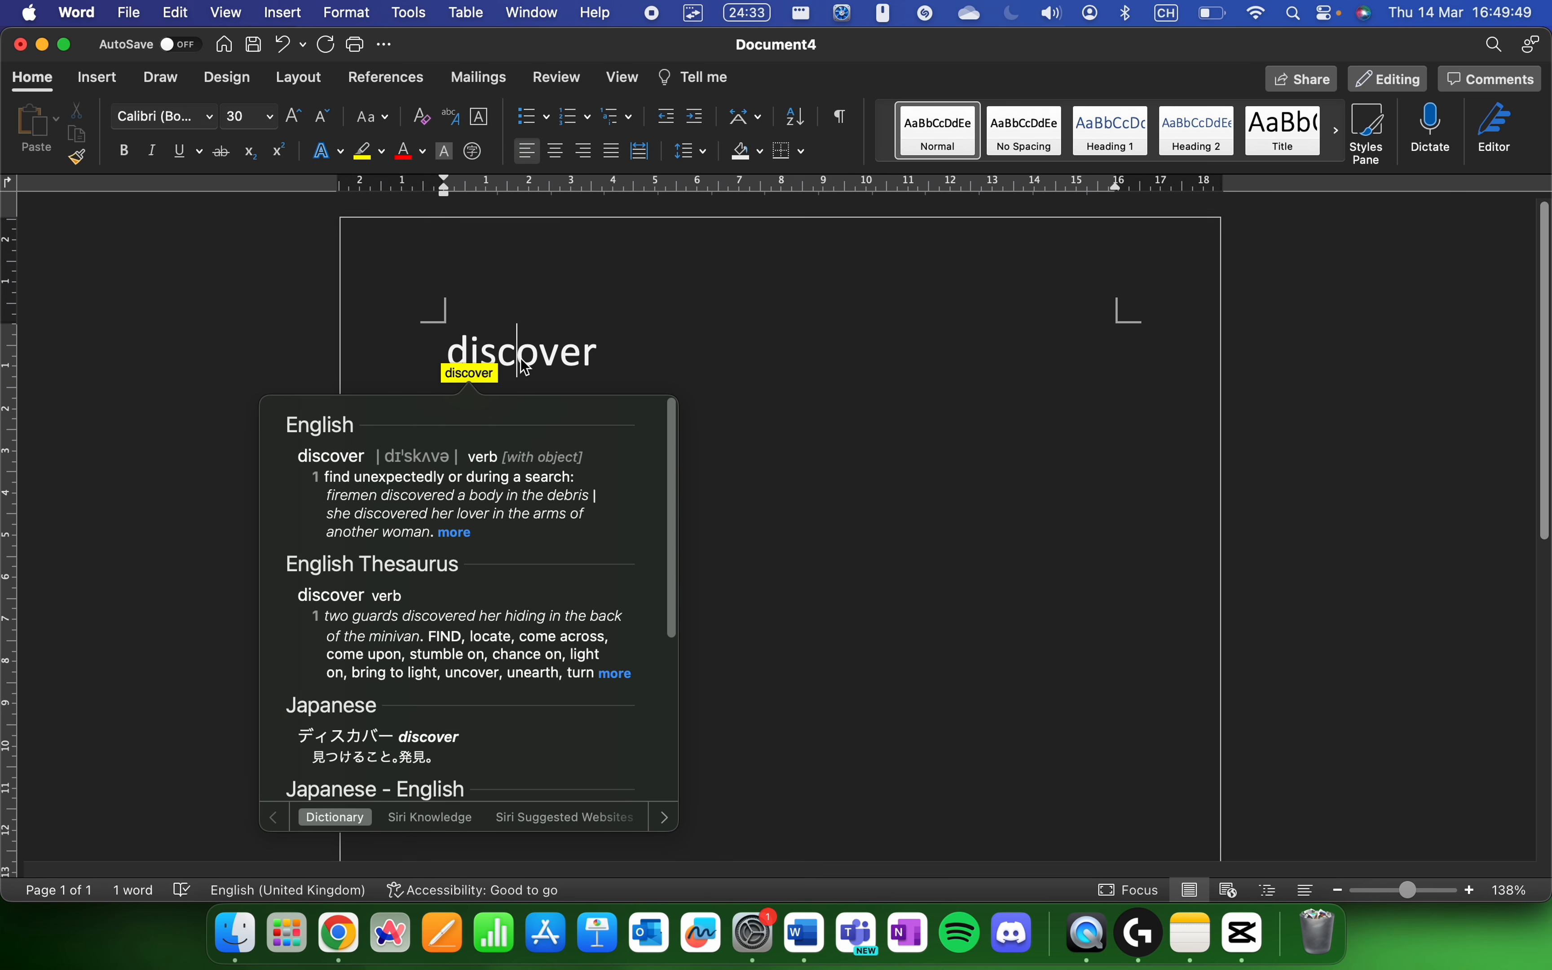
pyautogui.click(525, 367)
pyautogui.doubleClick(516, 351)
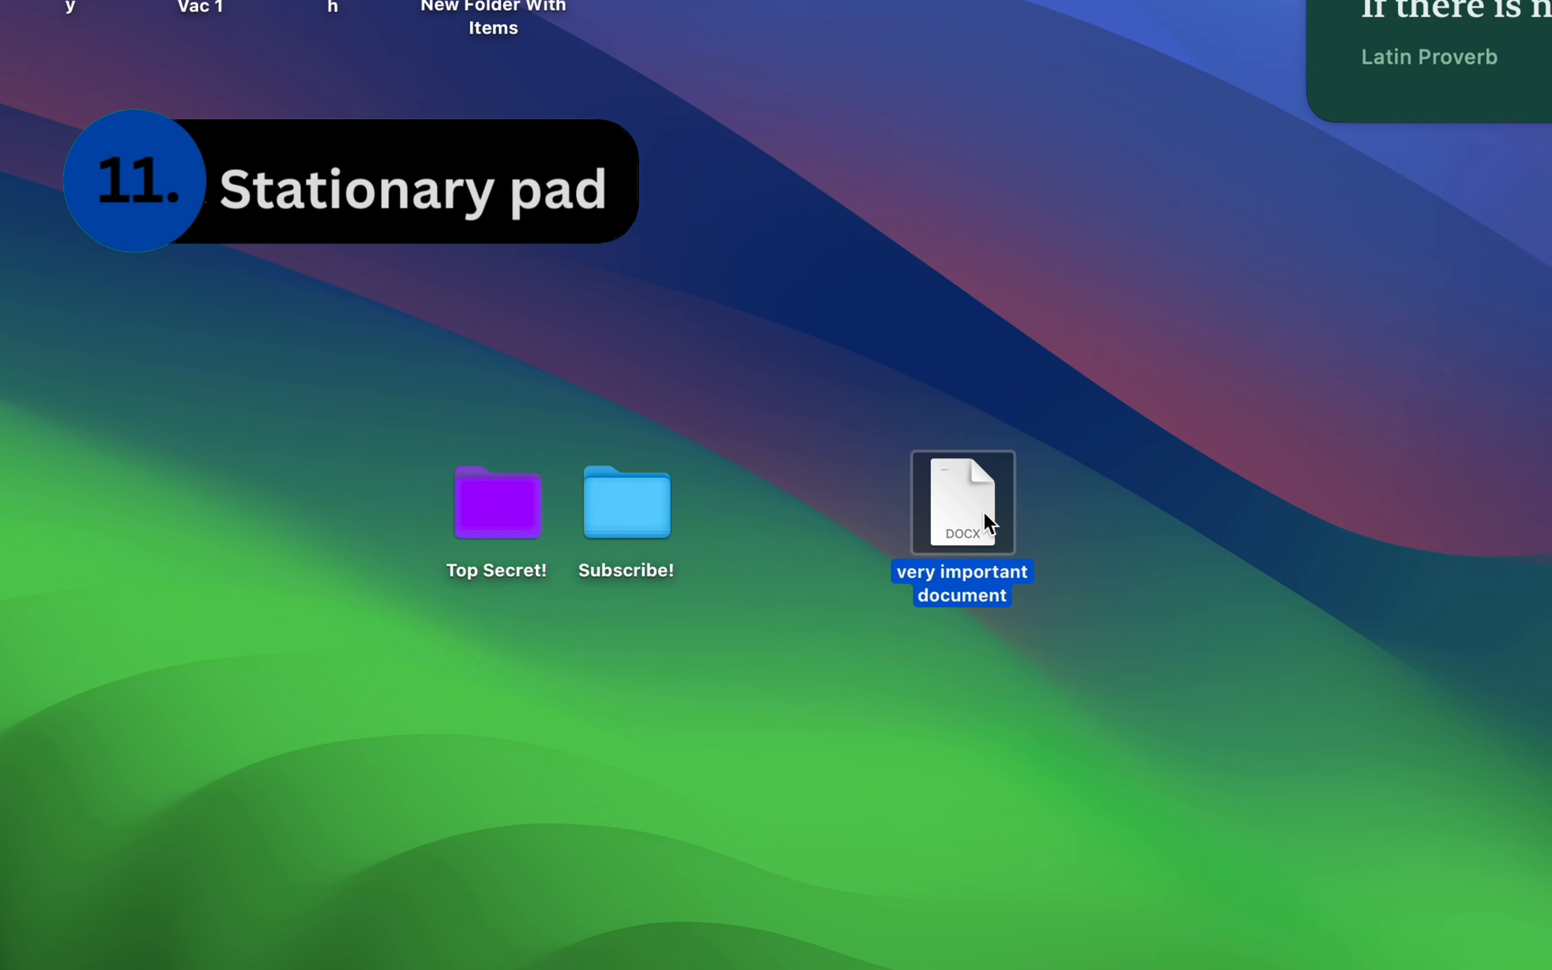
# Mark the "very important document" file on the desktop as a stationery pad in its file information.
pyautogui.rightClick(925, 507)
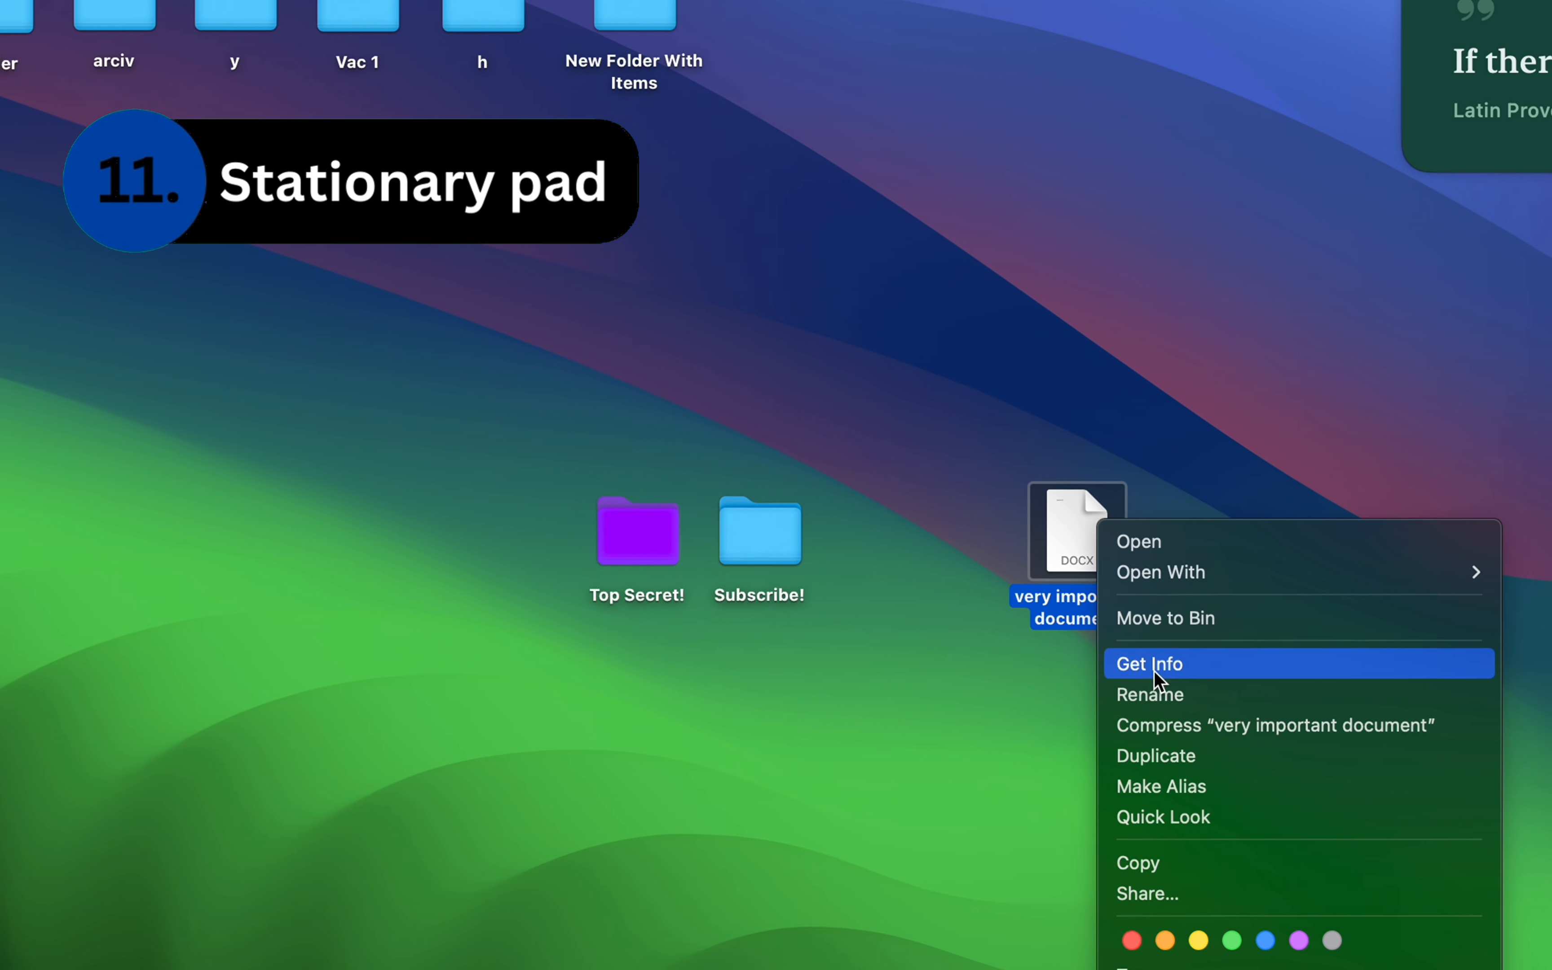
pyautogui.click(1151, 664)
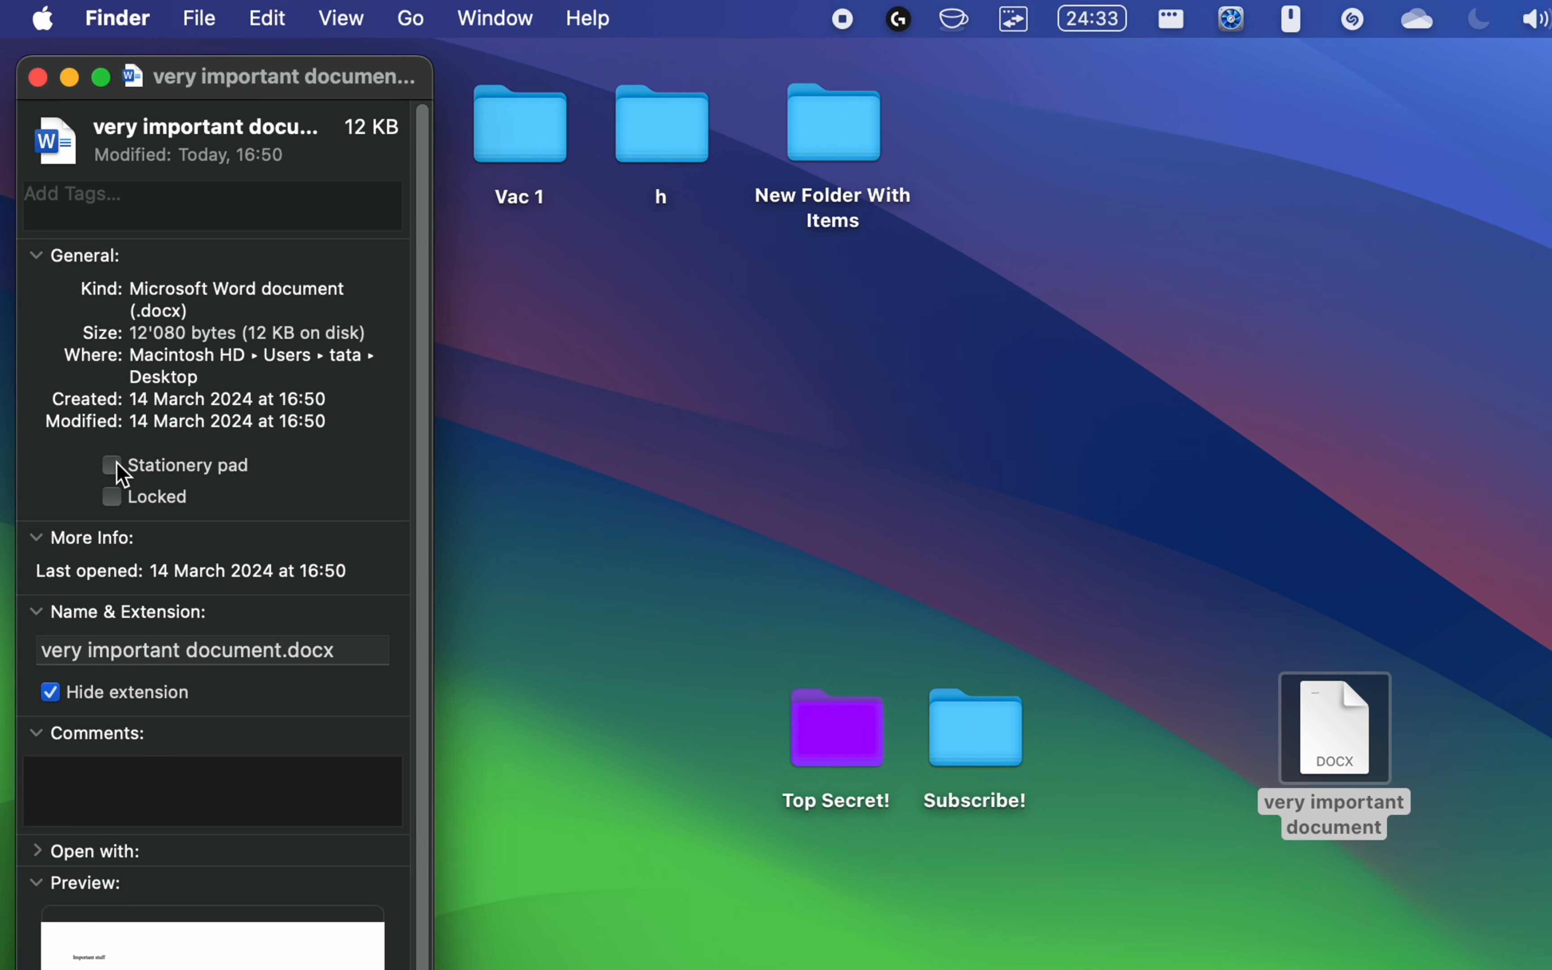
pyautogui.click(38, 77)
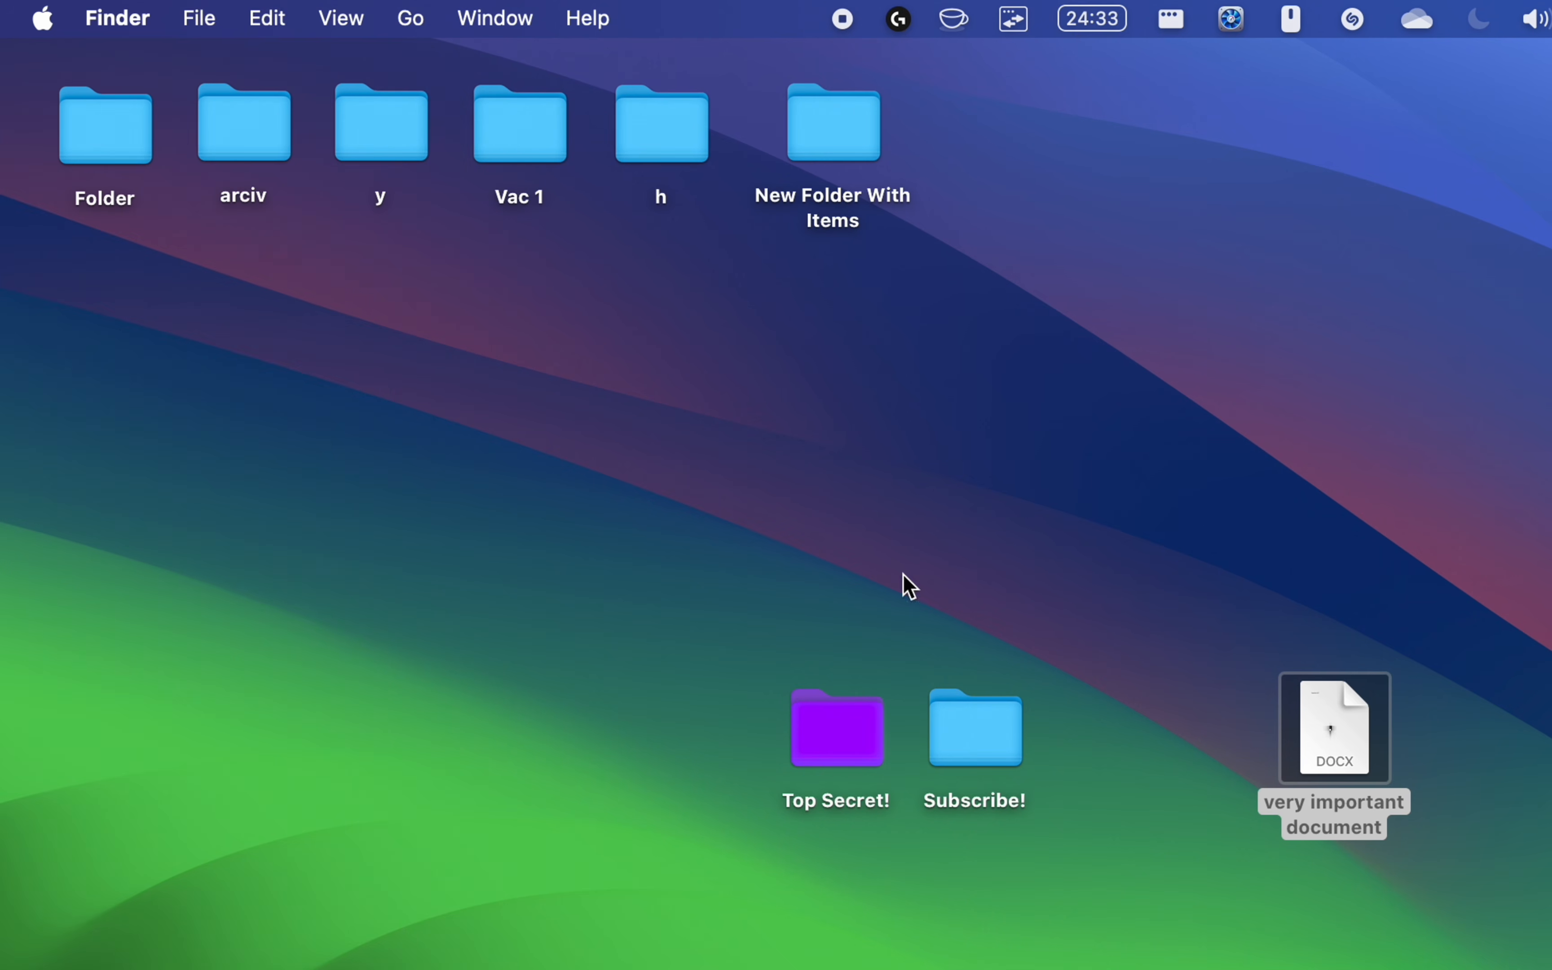
# Open a copy of the "very important document" stationery, place the copy's file beside the original, and close the document window.
pyautogui.doubleClick(1335, 727)
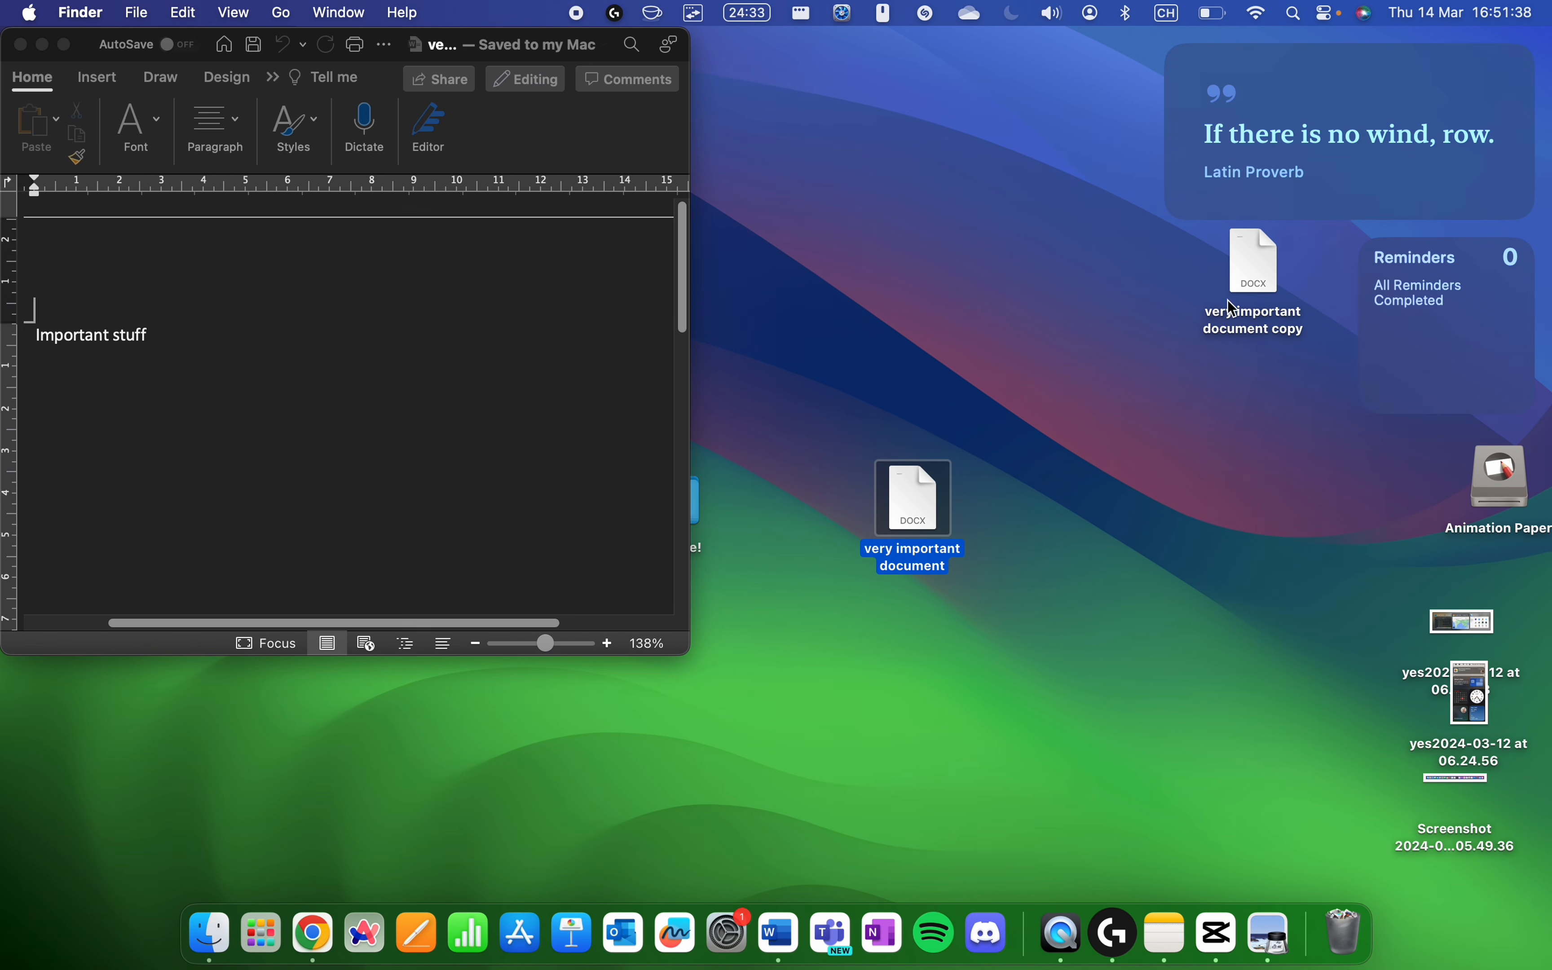
pyautogui.moveTo(1251, 263); pyautogui.dragTo(1075, 475)
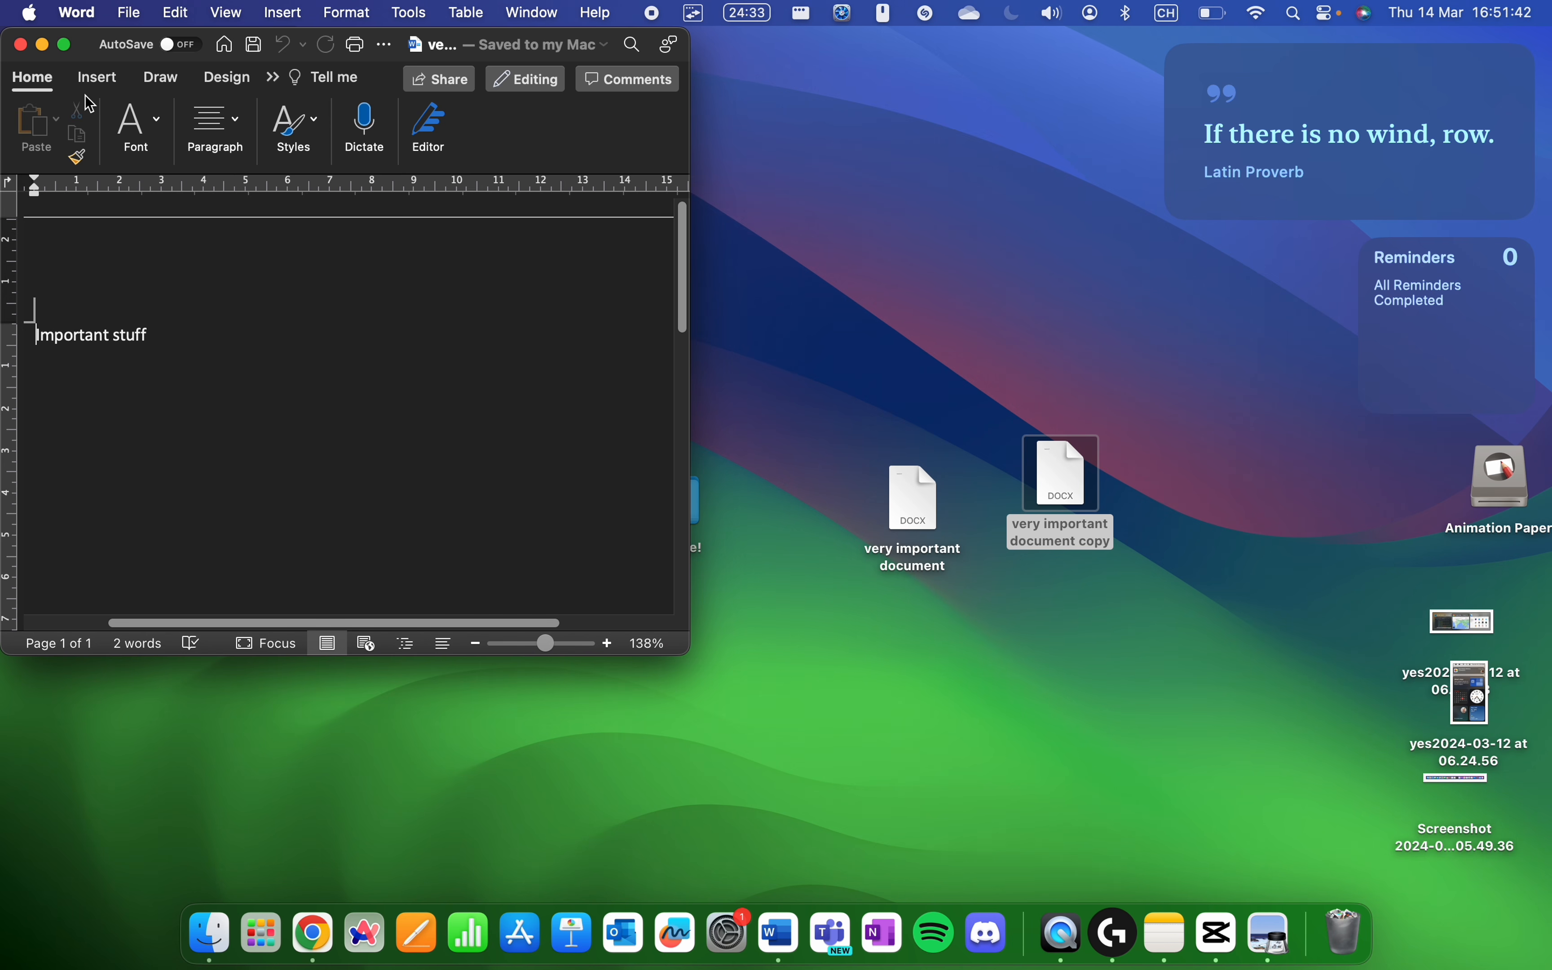
pyautogui.click(20, 45)
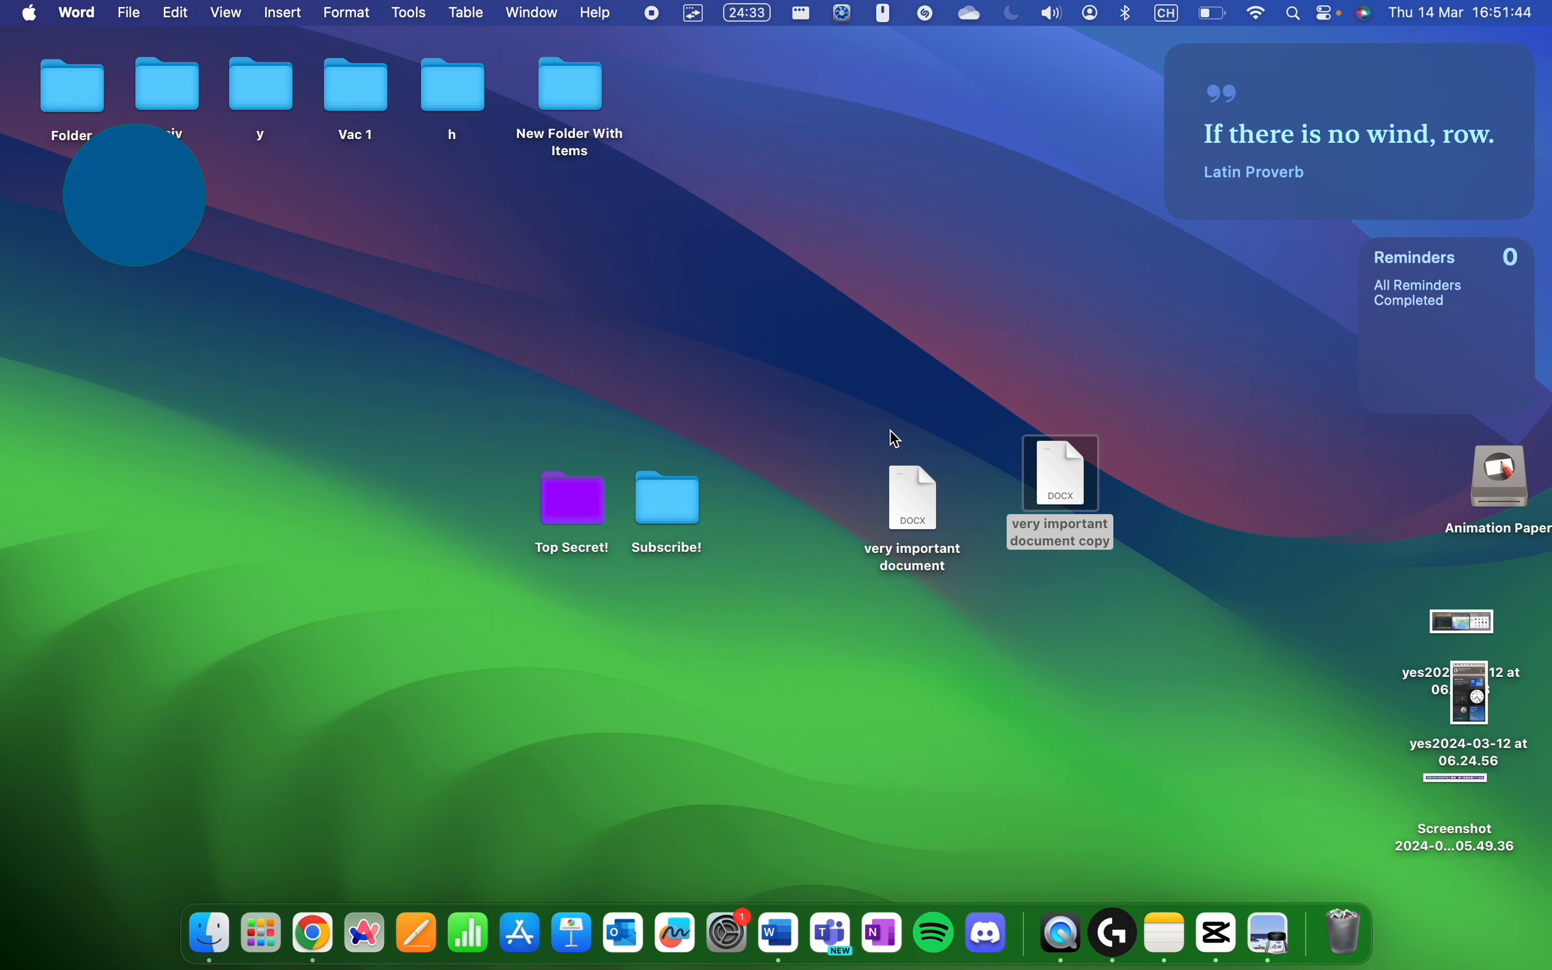
# Preview the desktop image "yes2024-03-12 at 06.23.03" with Quick Look and close the preview.
pyautogui.click(1471, 631)
pyautogui.press('space')
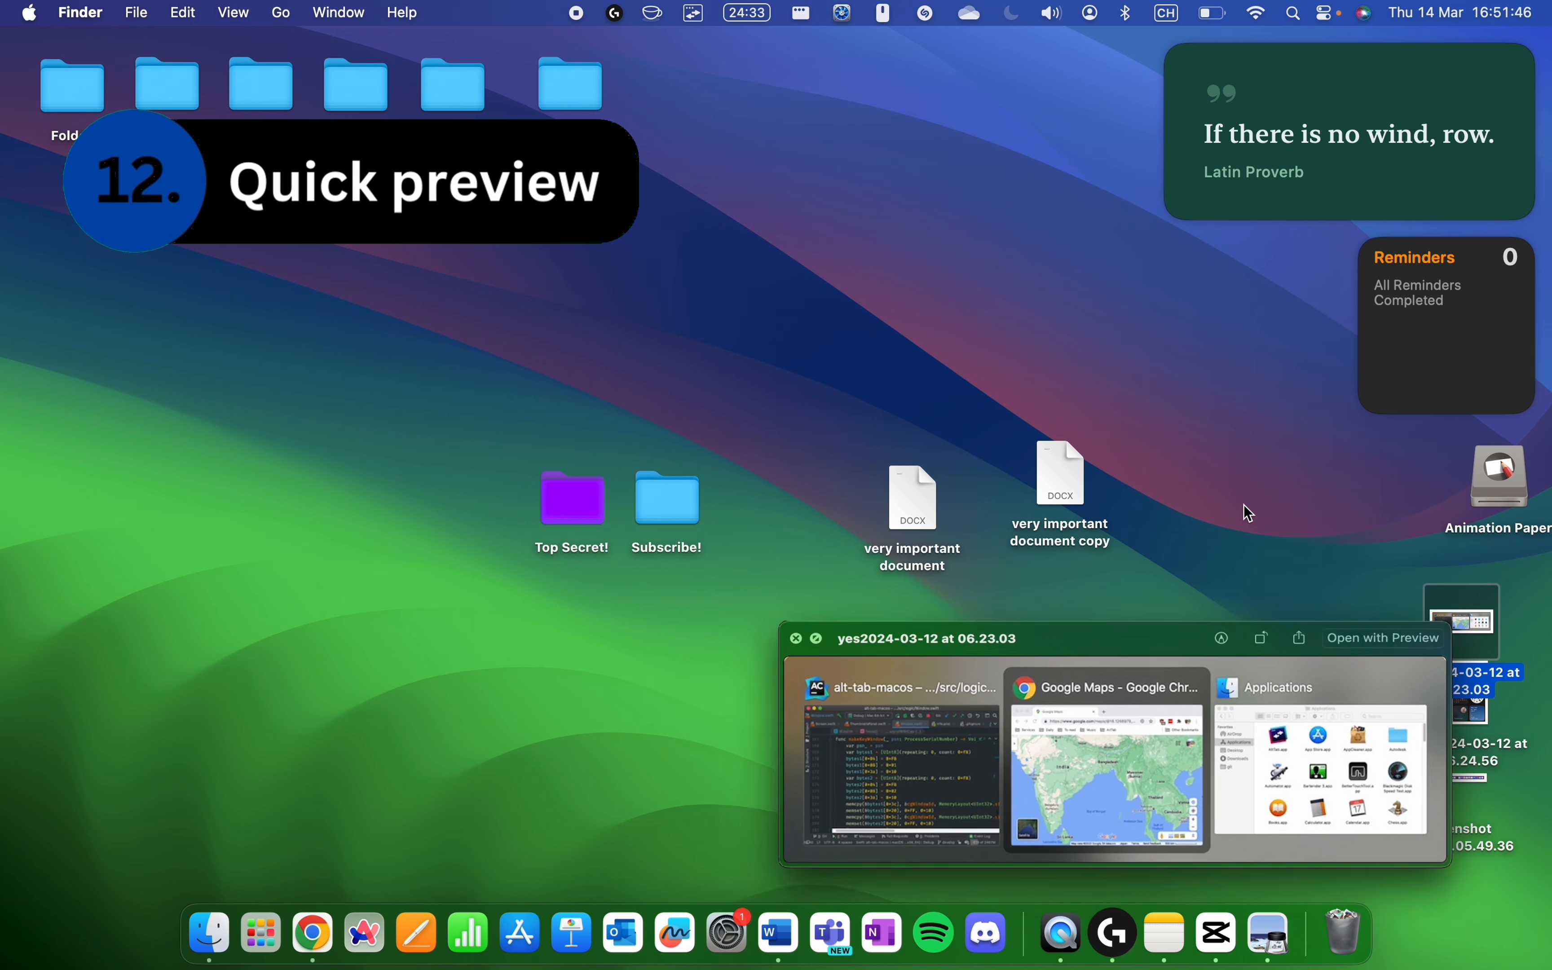
pyautogui.click(1245, 507)
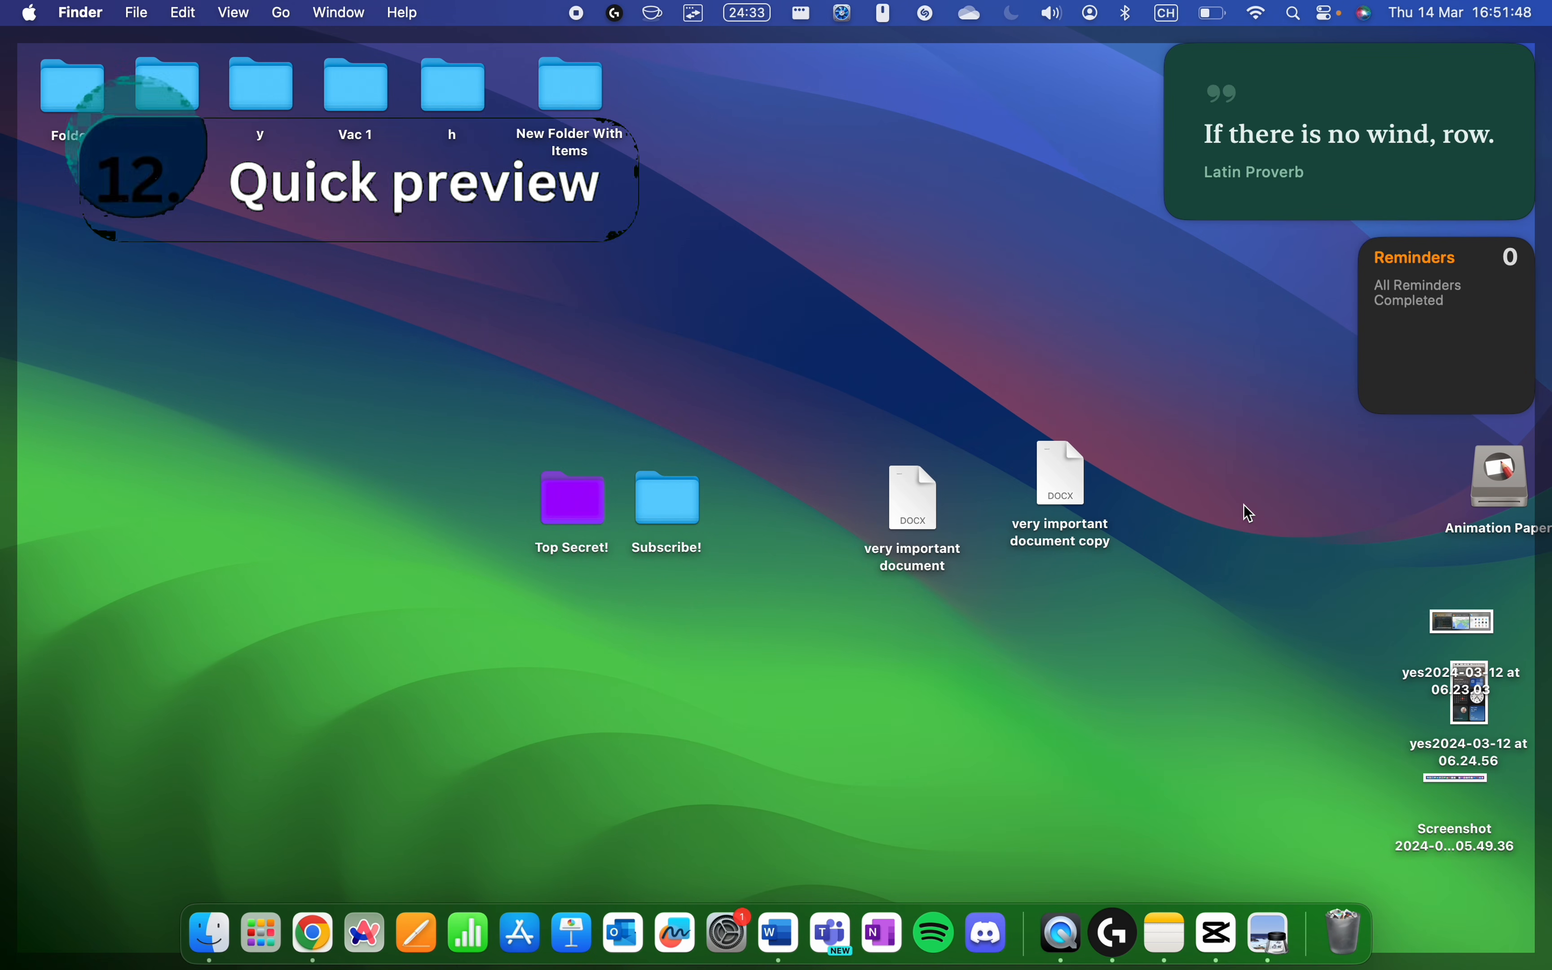
# Quick Look the three desktop screenshots in succession, starting from "yes2024-03-12 at 06.23.03", and clear the selection.
pyautogui.click(1468, 638)
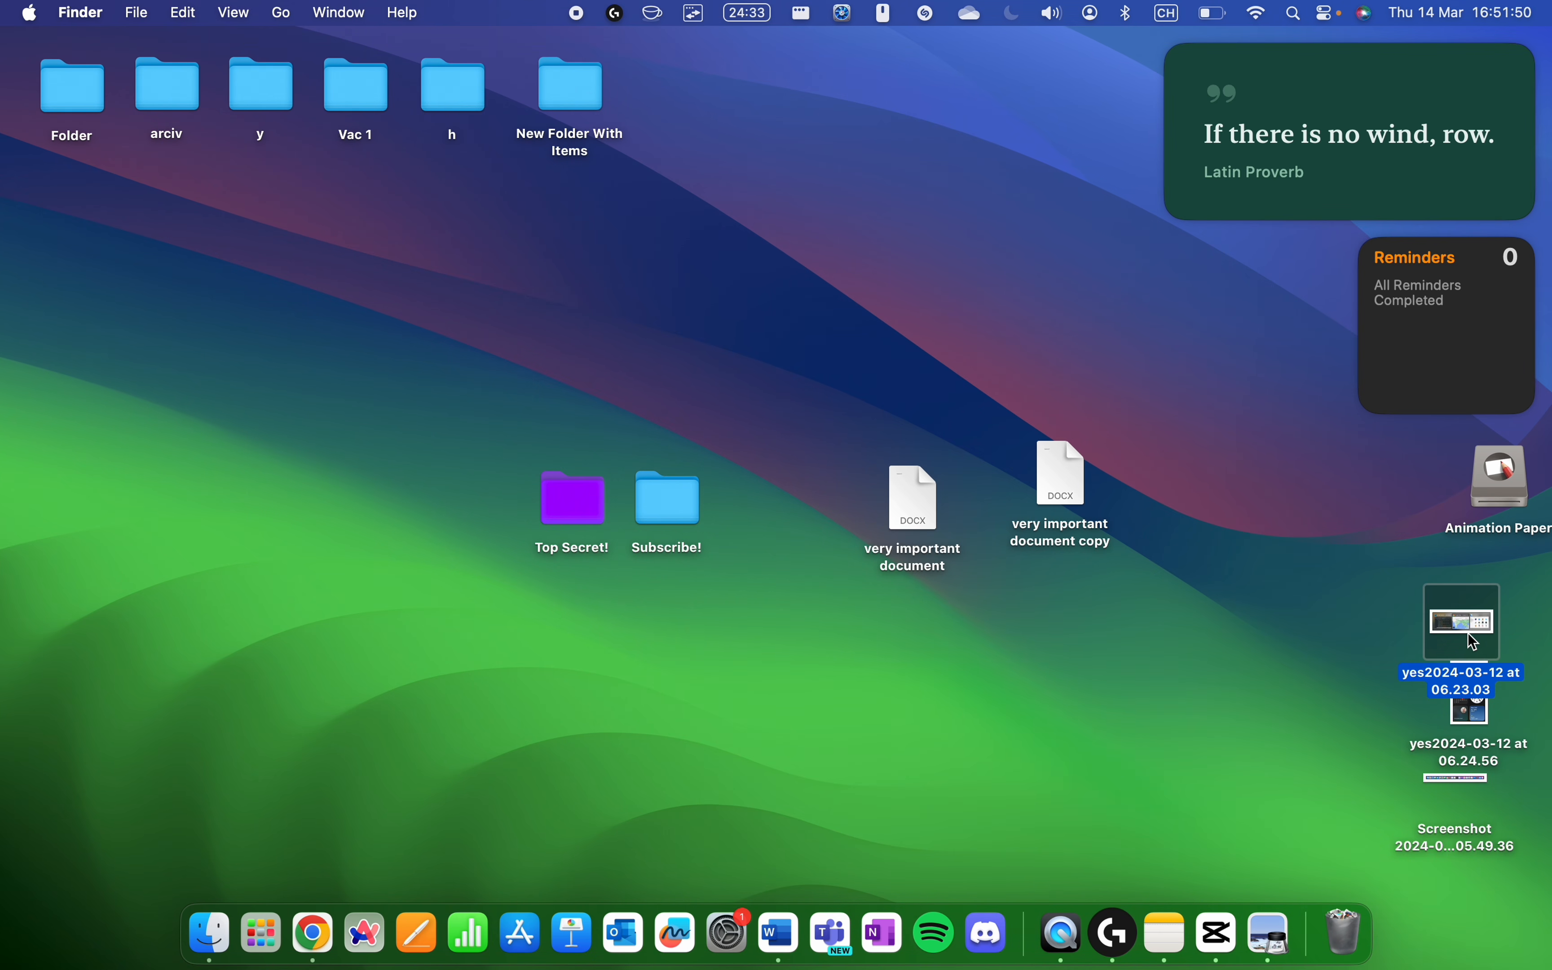
pyautogui.press('space')
pyautogui.press('Down')
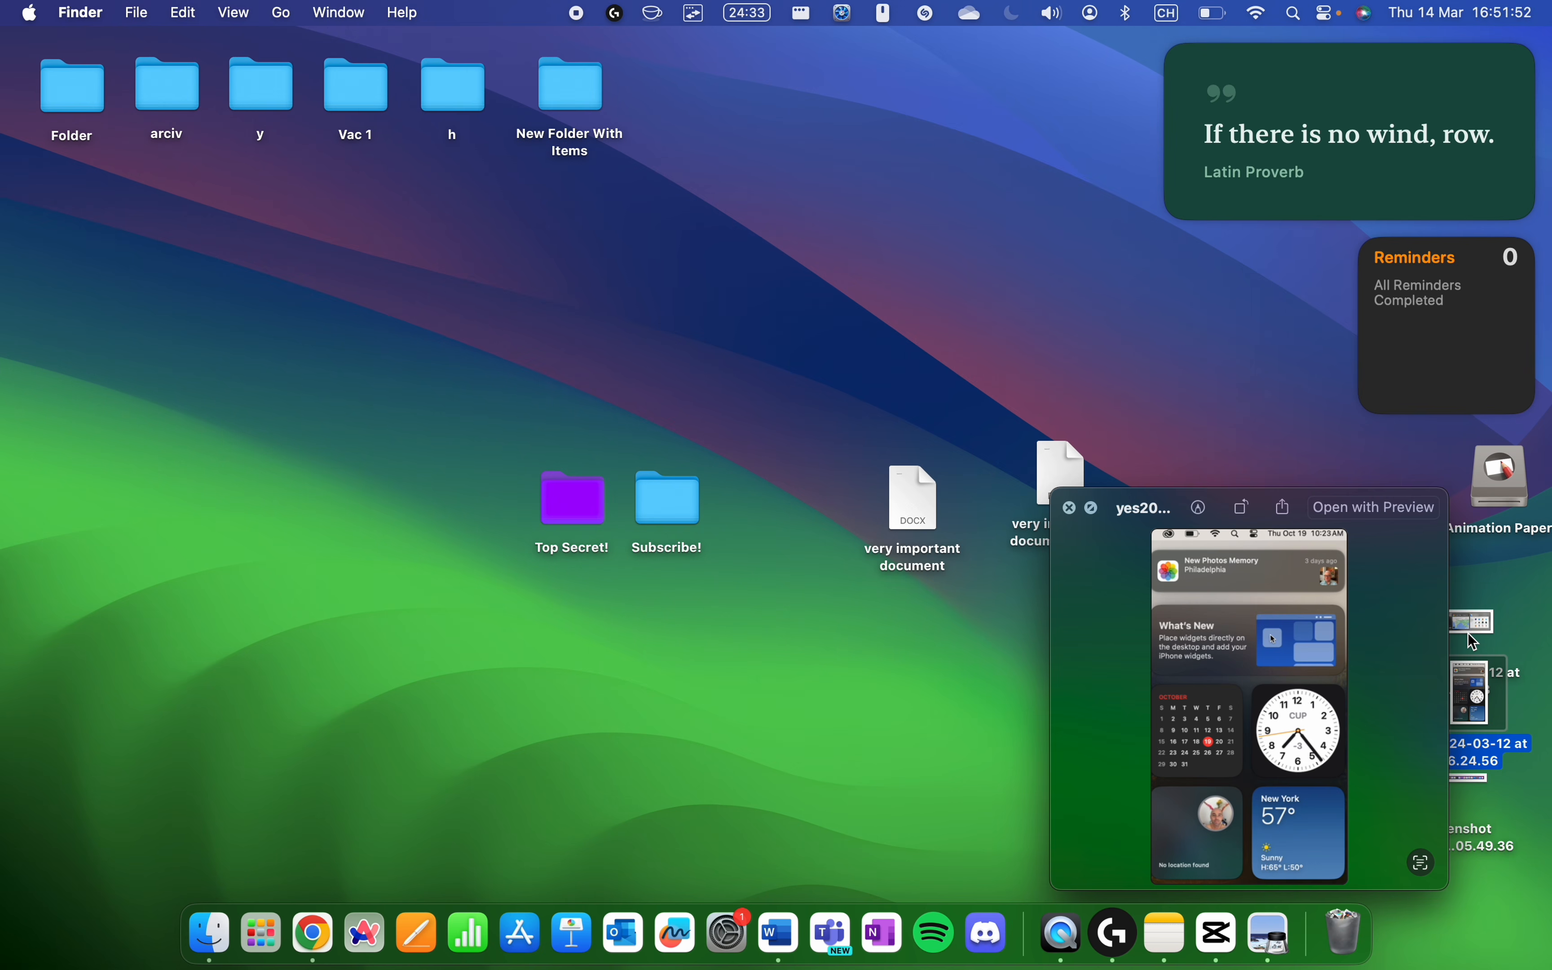
pyautogui.press('Down')
pyautogui.press('space')
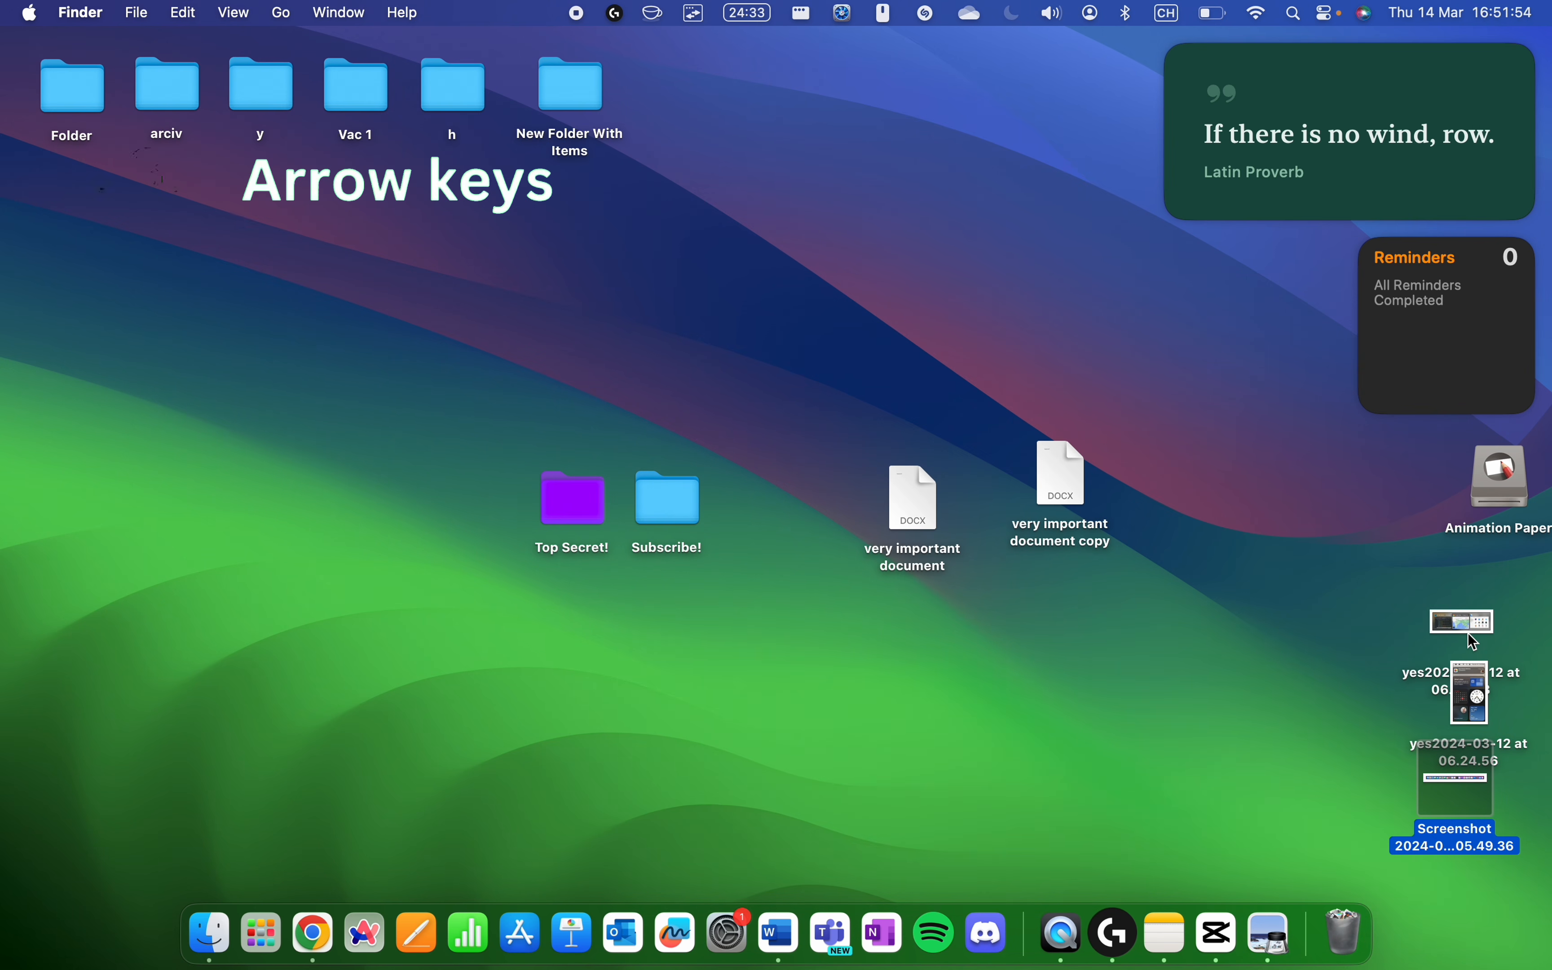
pyautogui.click(1363, 681)
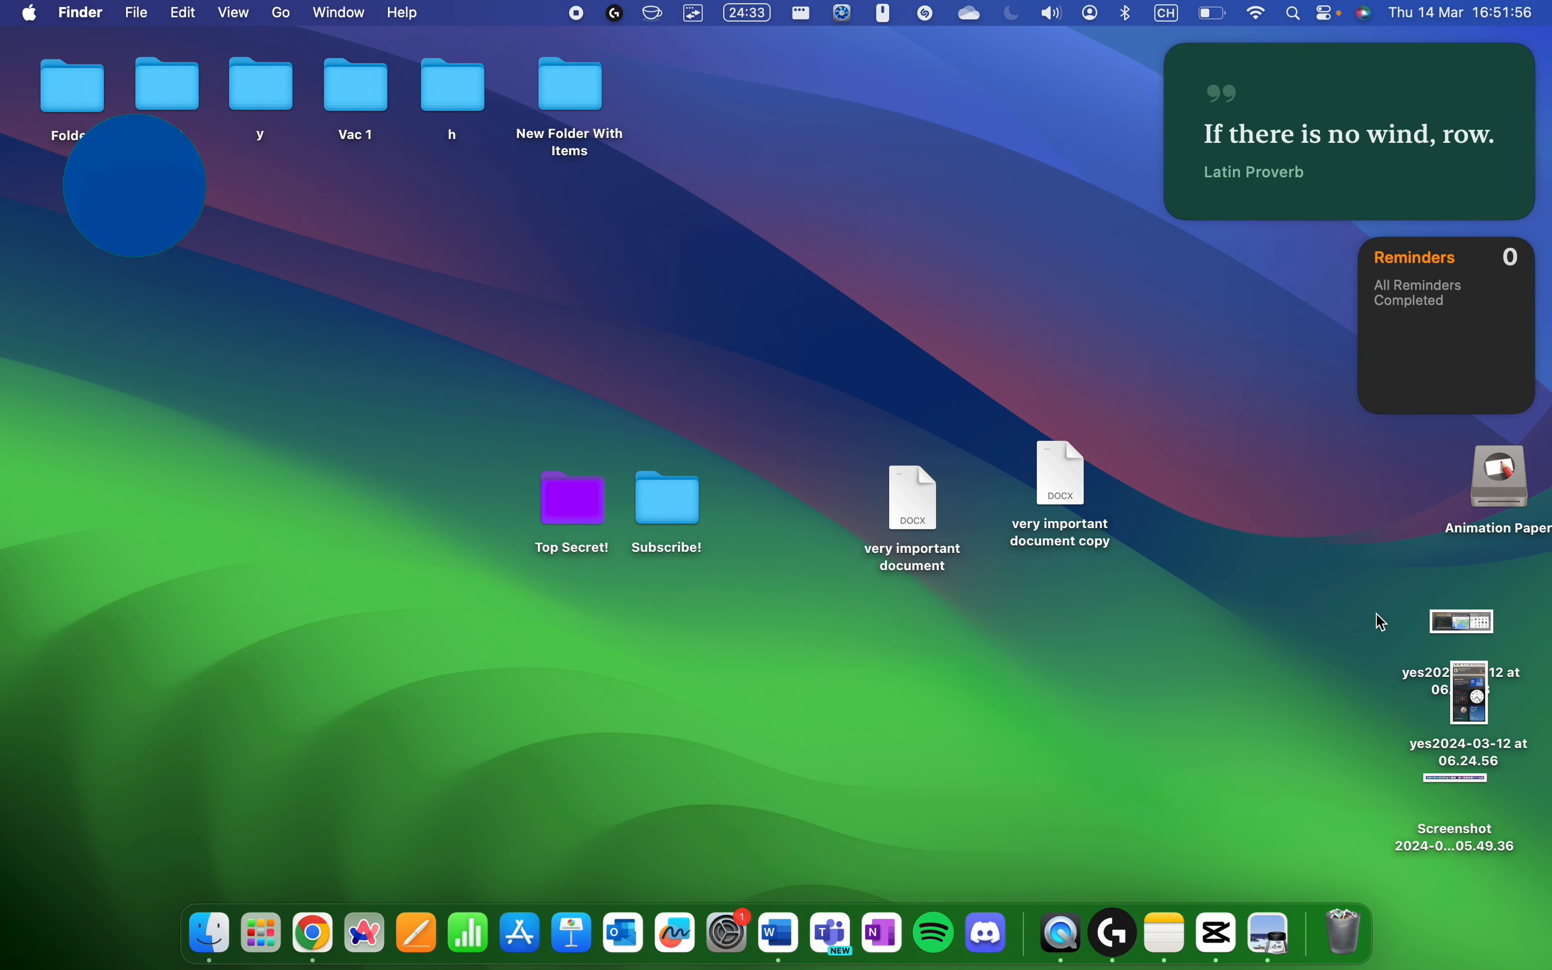
# Group the desktop files with Use Stacks.
pyautogui.rightClick(1327, 554)
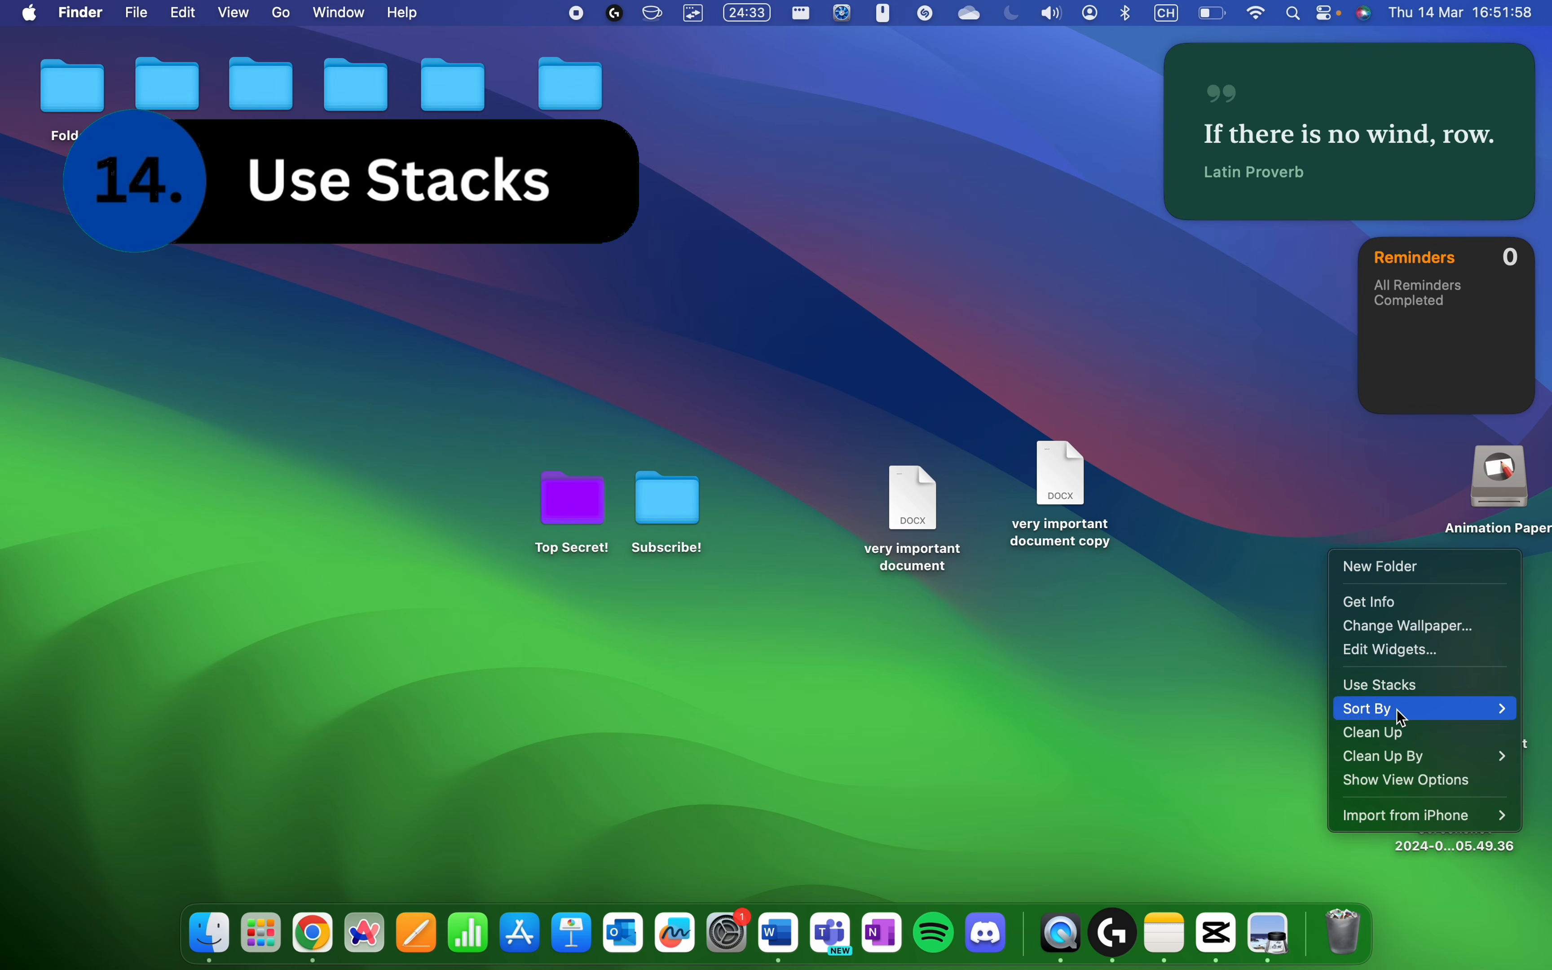
pyautogui.click(1391, 684)
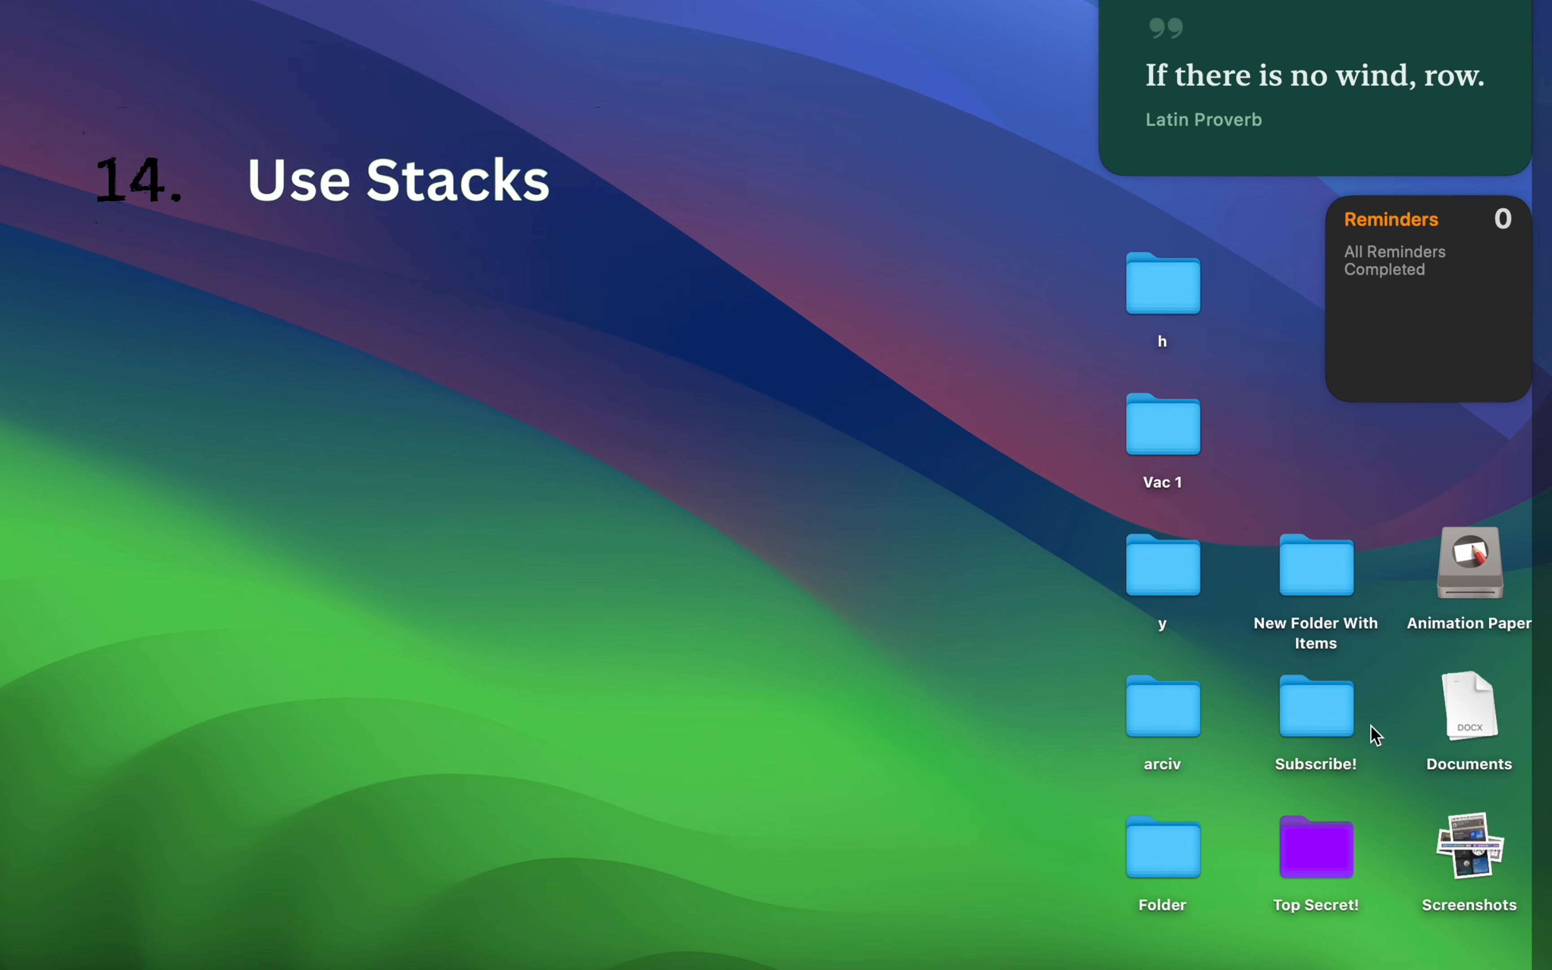
# Expand and collapse the Documents stack on the desktop, and turn off Use Stacks.
pyautogui.click(1462, 721)
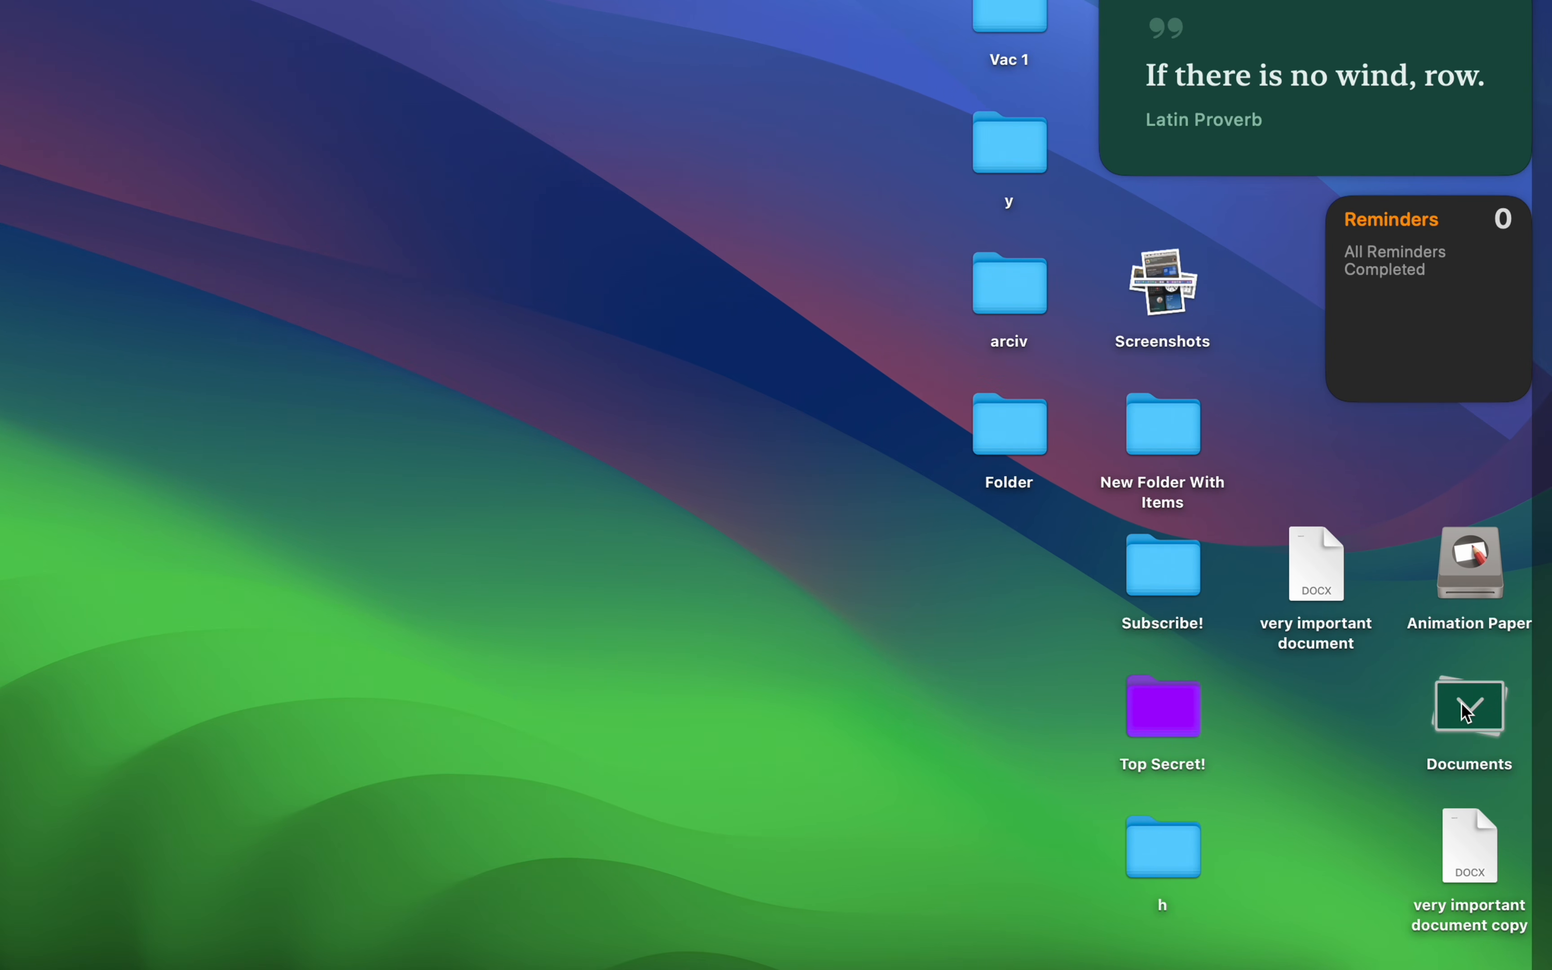
pyautogui.click(1464, 711)
pyautogui.press('ctrl+super+0')
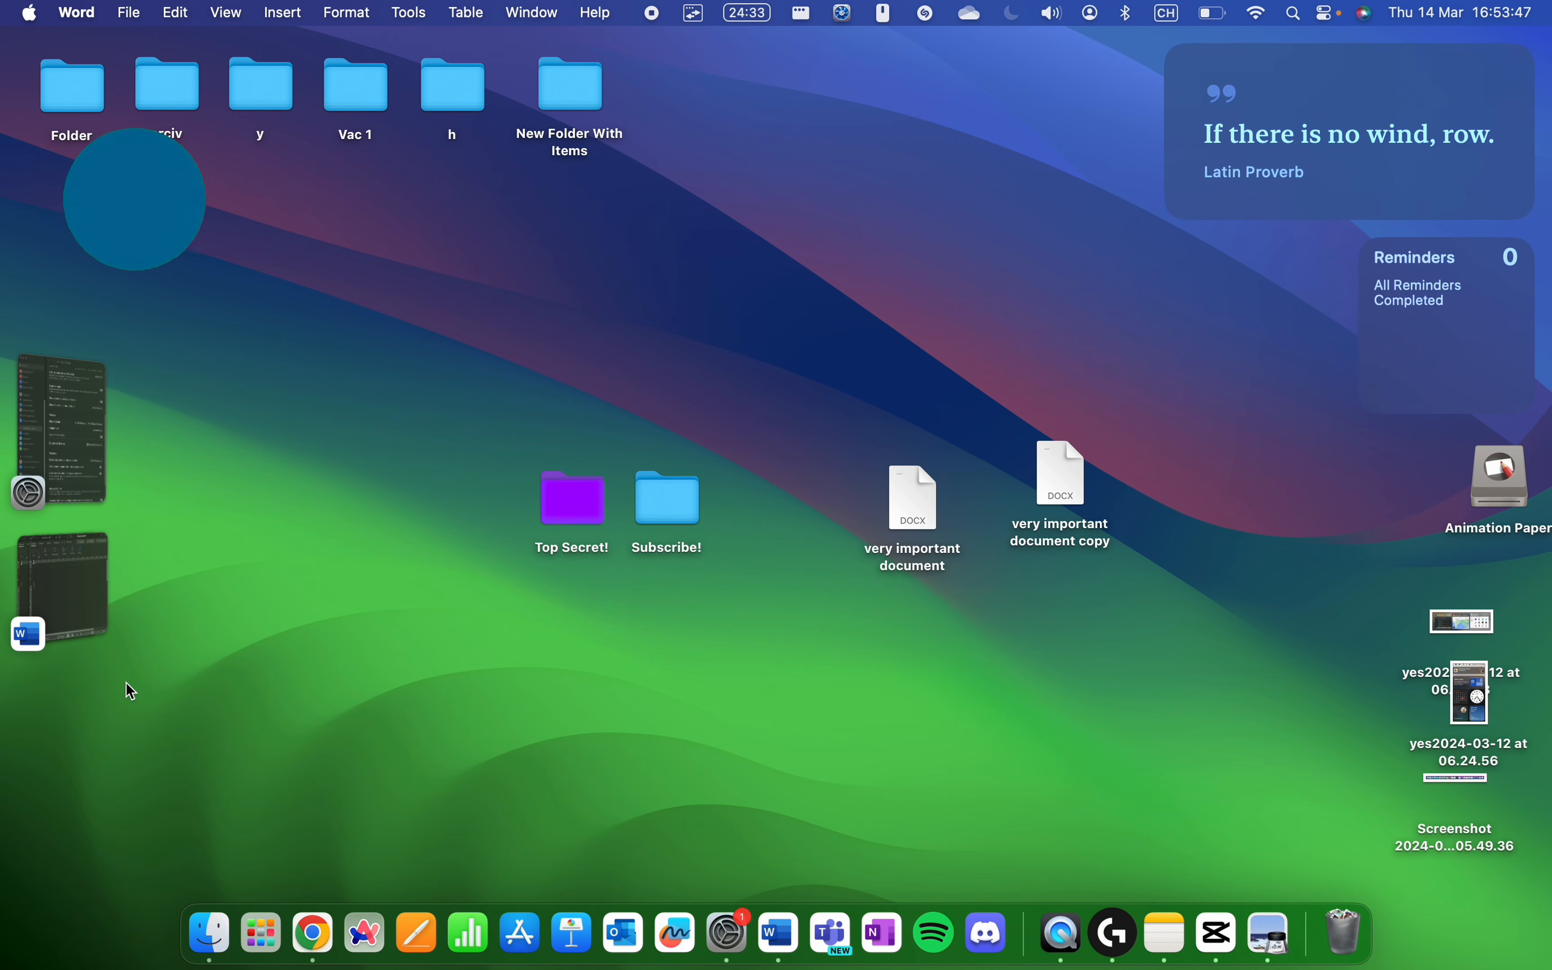
# Switch back and forth between the Word and System Settings windows with Stage Manager, ending on the Desktop & Dock settings.
pyautogui.click(90, 588)
pyautogui.click(40, 384)
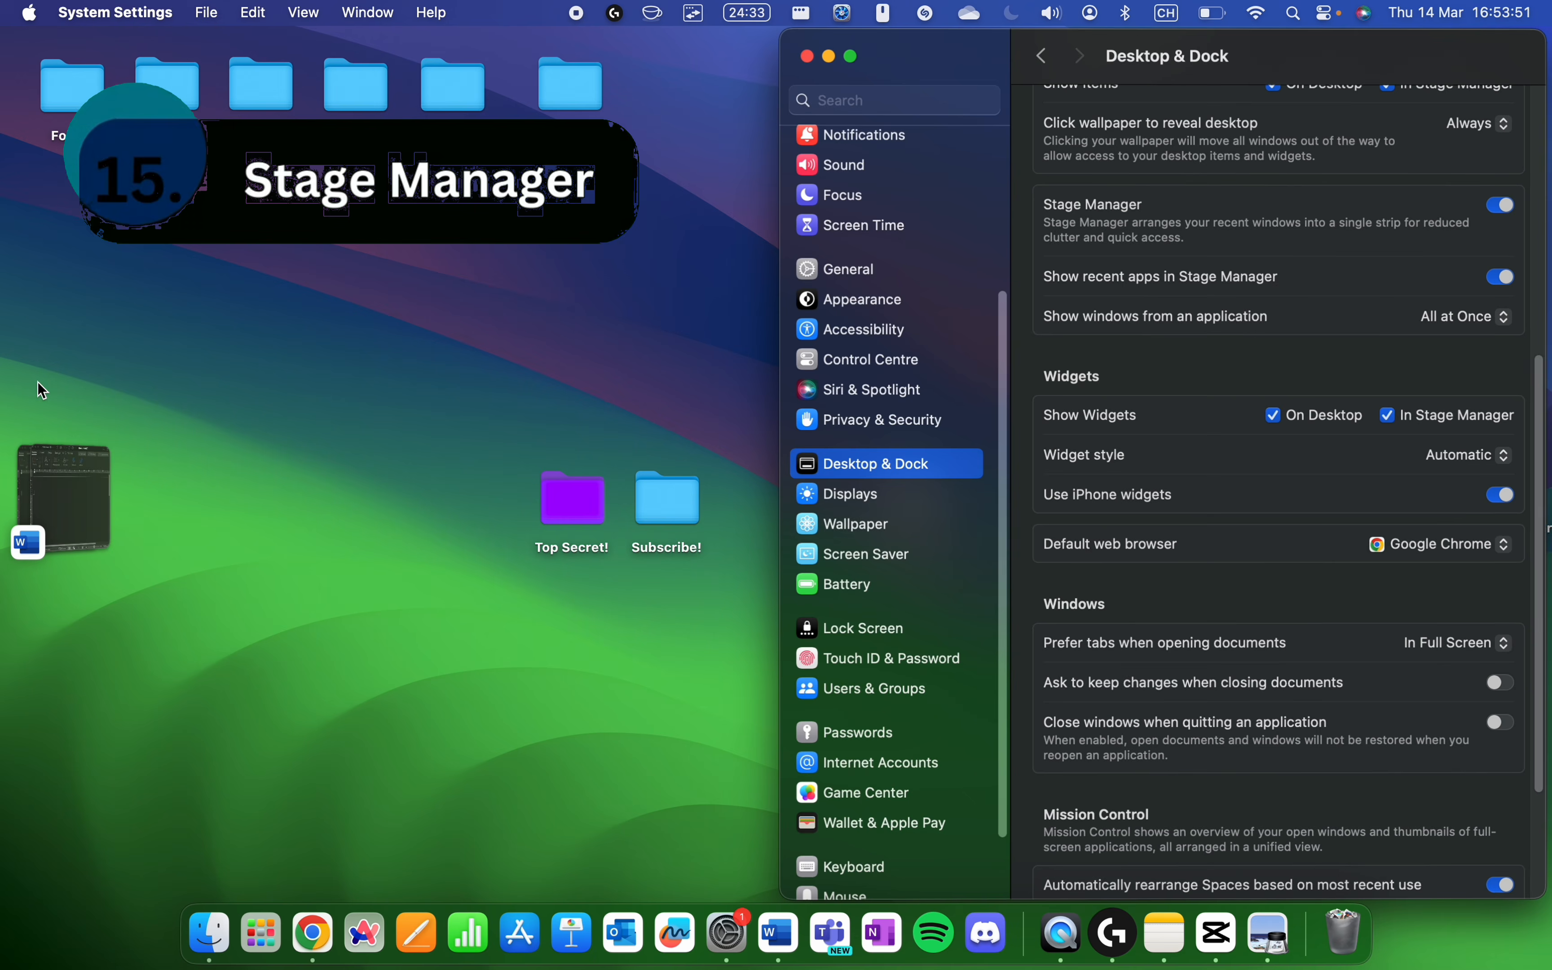
pyautogui.click(71, 493)
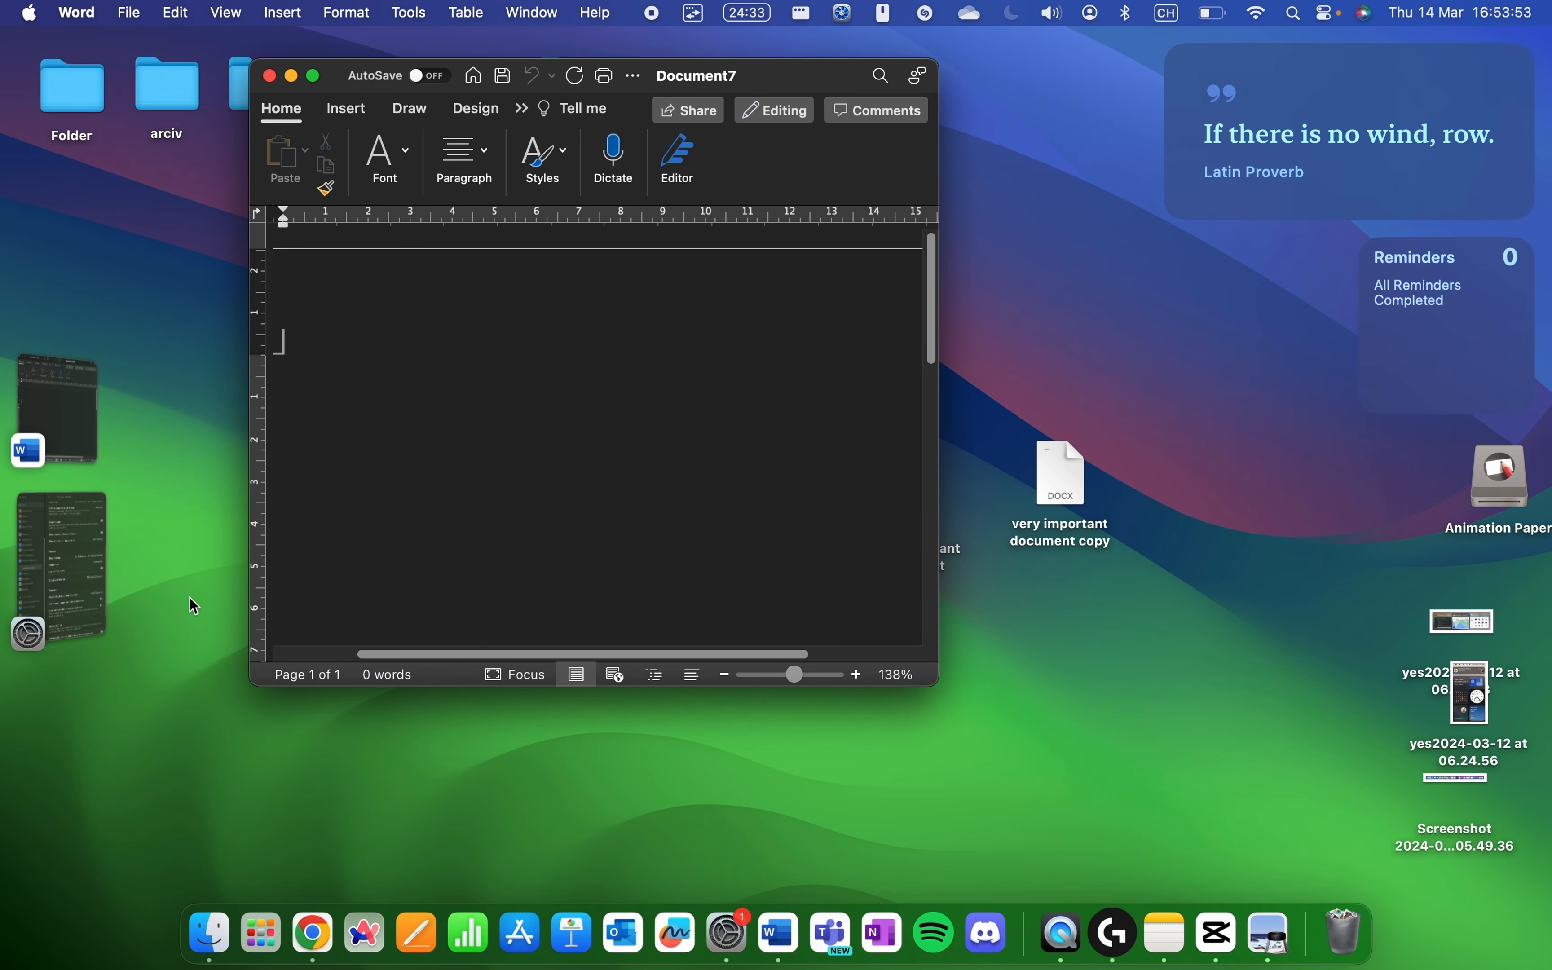
pyautogui.click(89, 571)
pyautogui.scroll(1, 1250, 606)
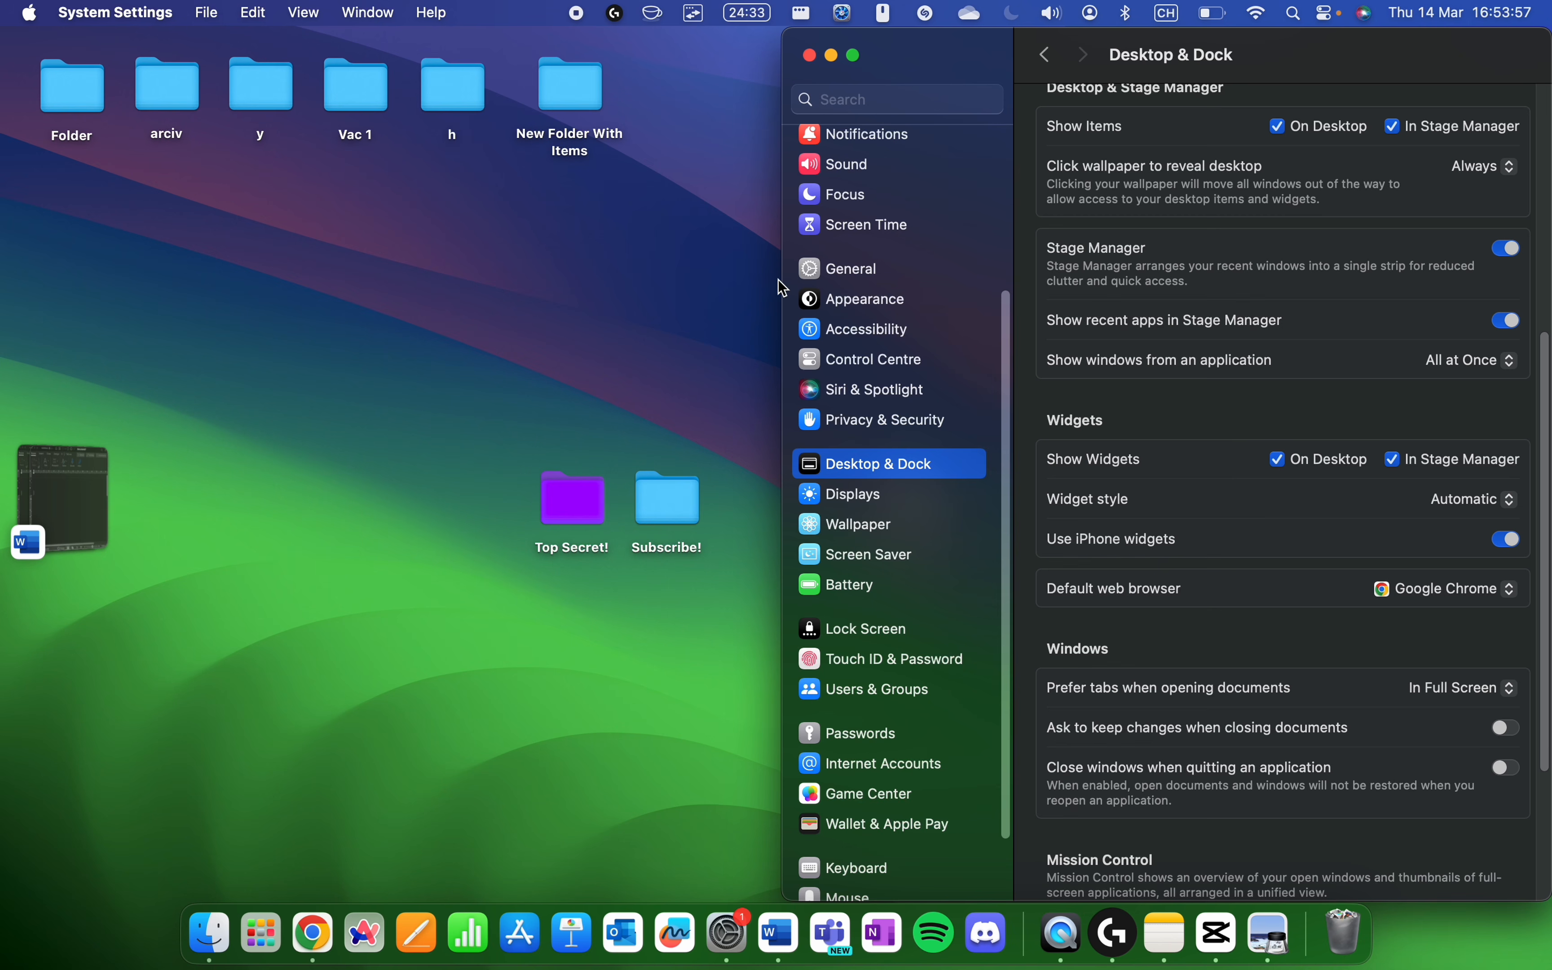
# Put System Settings back among the recent Stage Manager windows, and switch to Word's Document7 and back to System Settings.
pyautogui.click(833, 55)
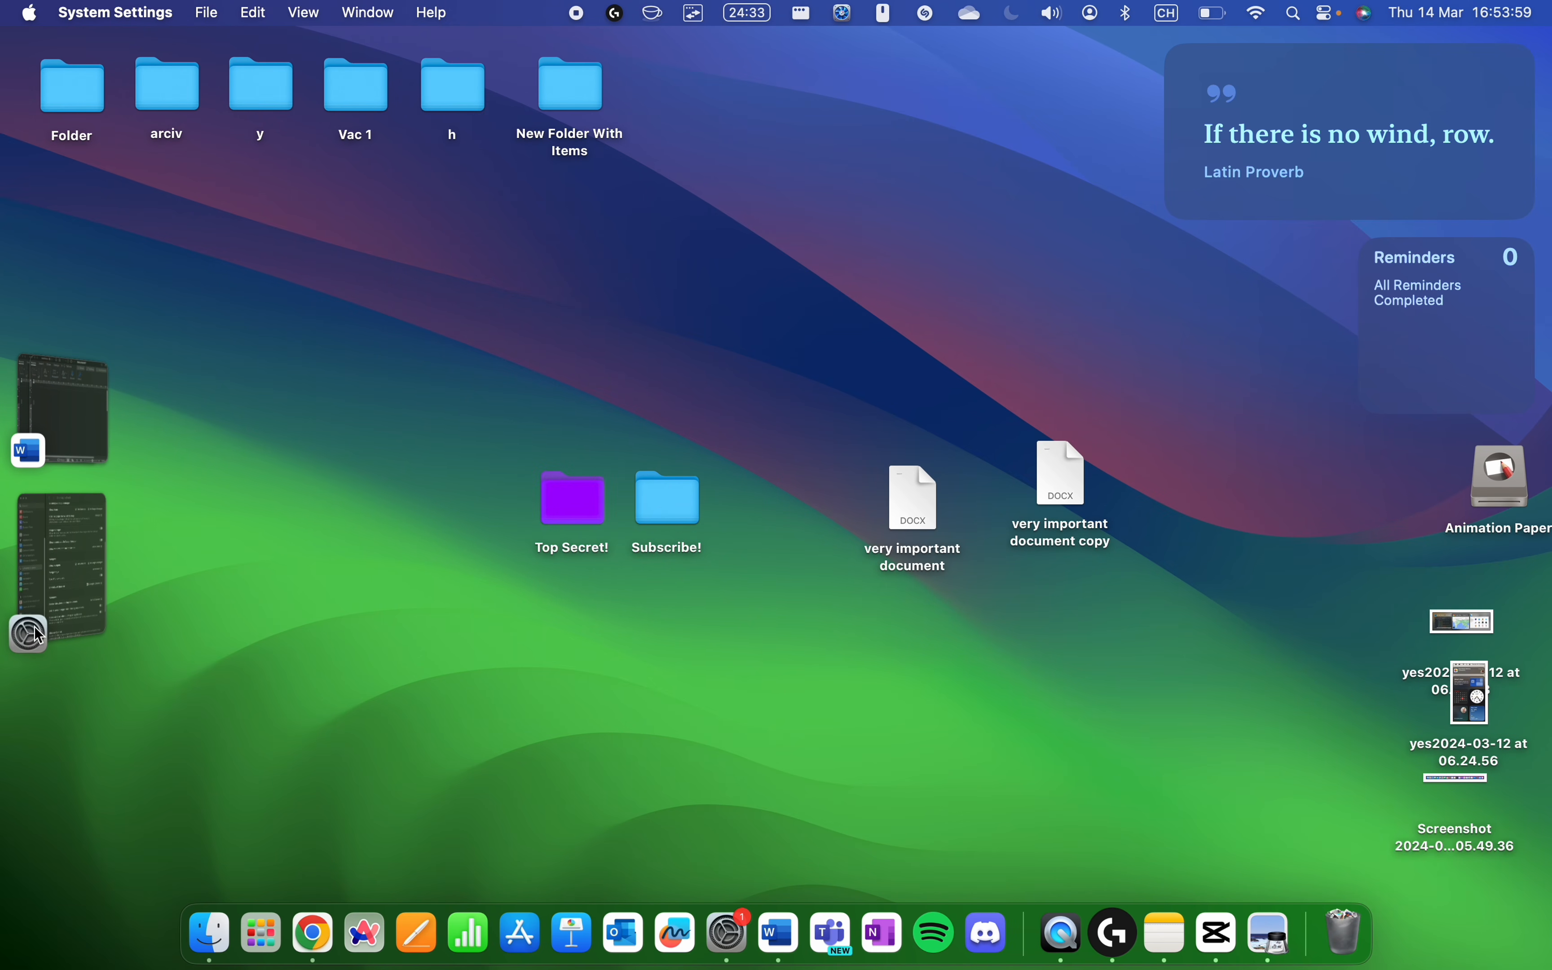
pyautogui.click(53, 421)
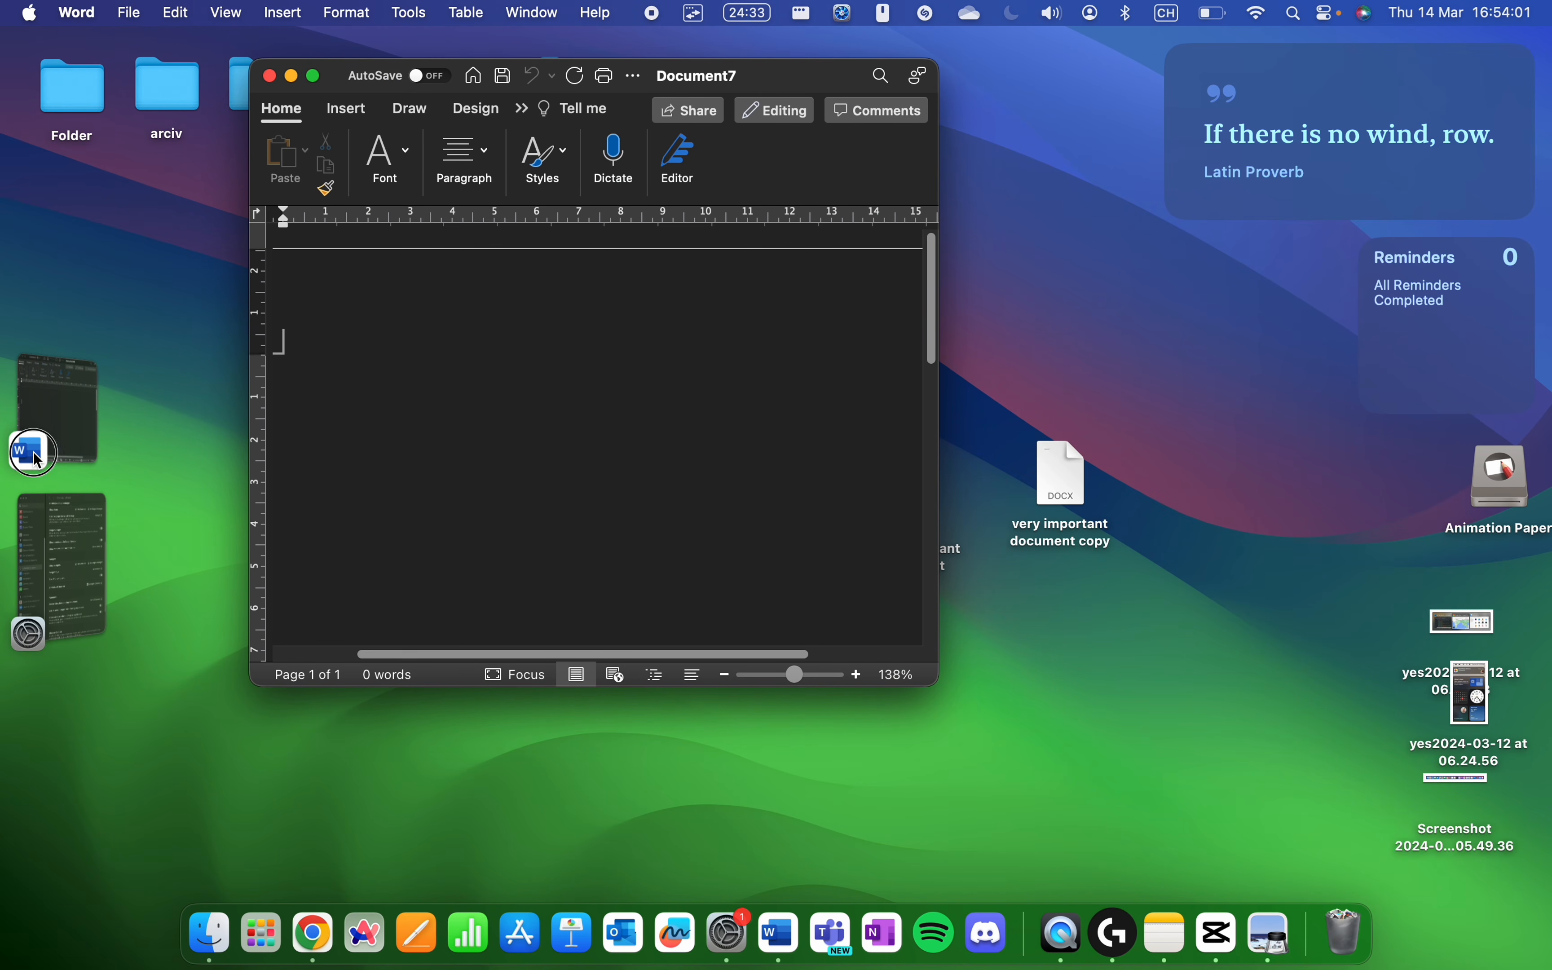
pyautogui.click(75, 546)
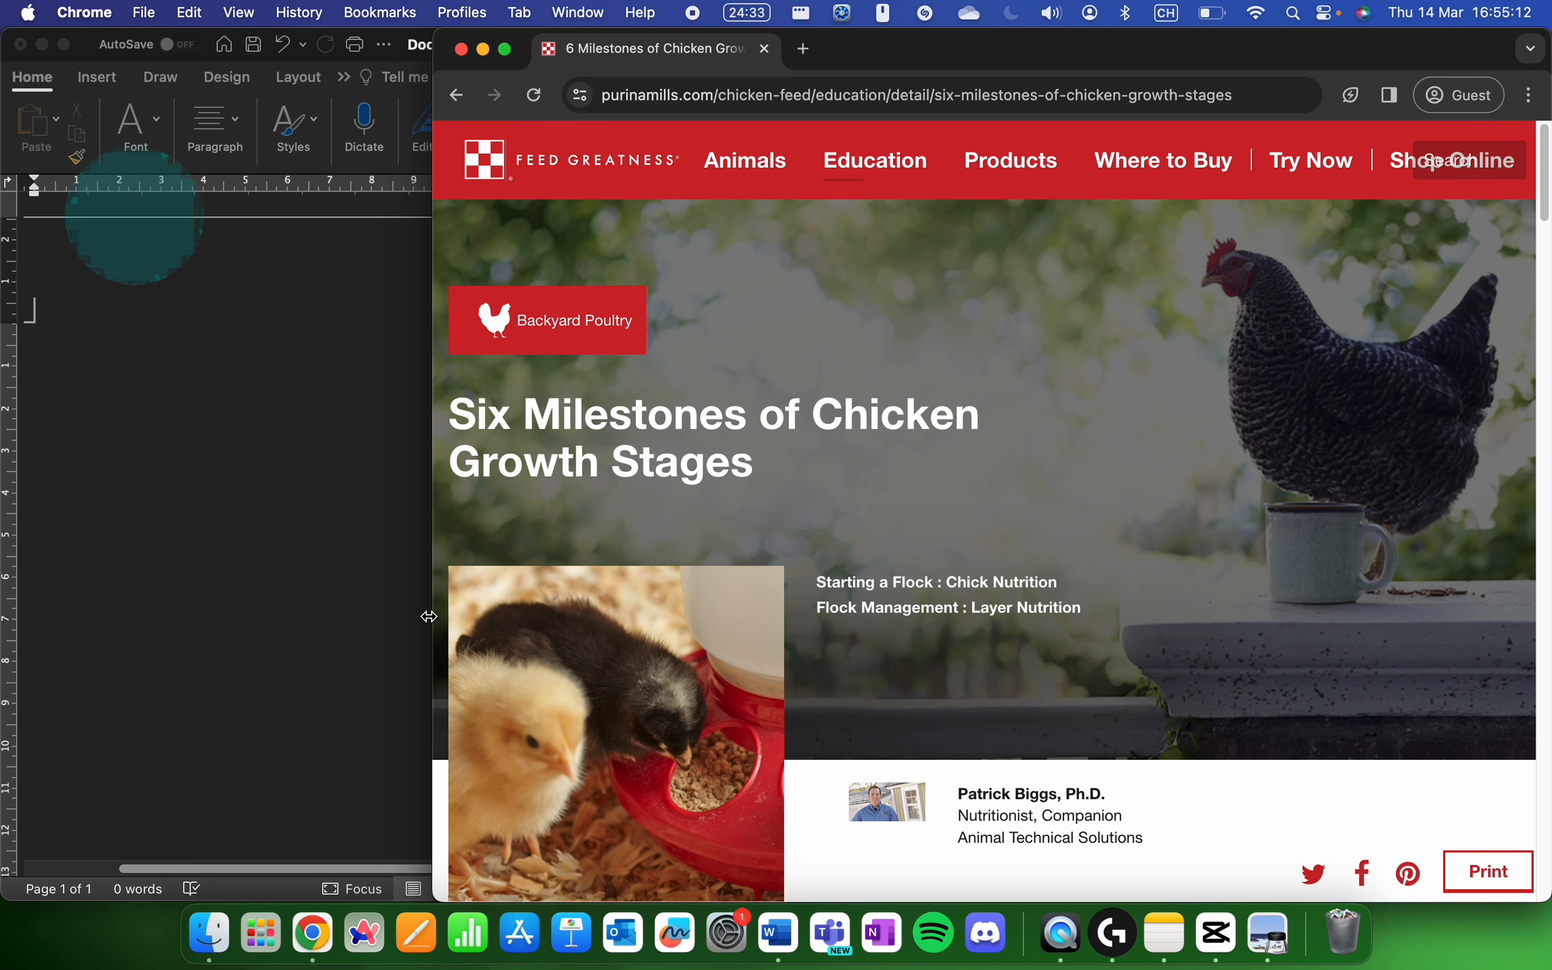
# Widen the Word window to split the screen evenly with Chrome, and enter "Cheicksn chcieknsns chcieksn" in Document6 beside the chicken article.
pyautogui.moveTo(422, 626); pyautogui.dragTo(767, 632)
pyautogui.click(706, 595)
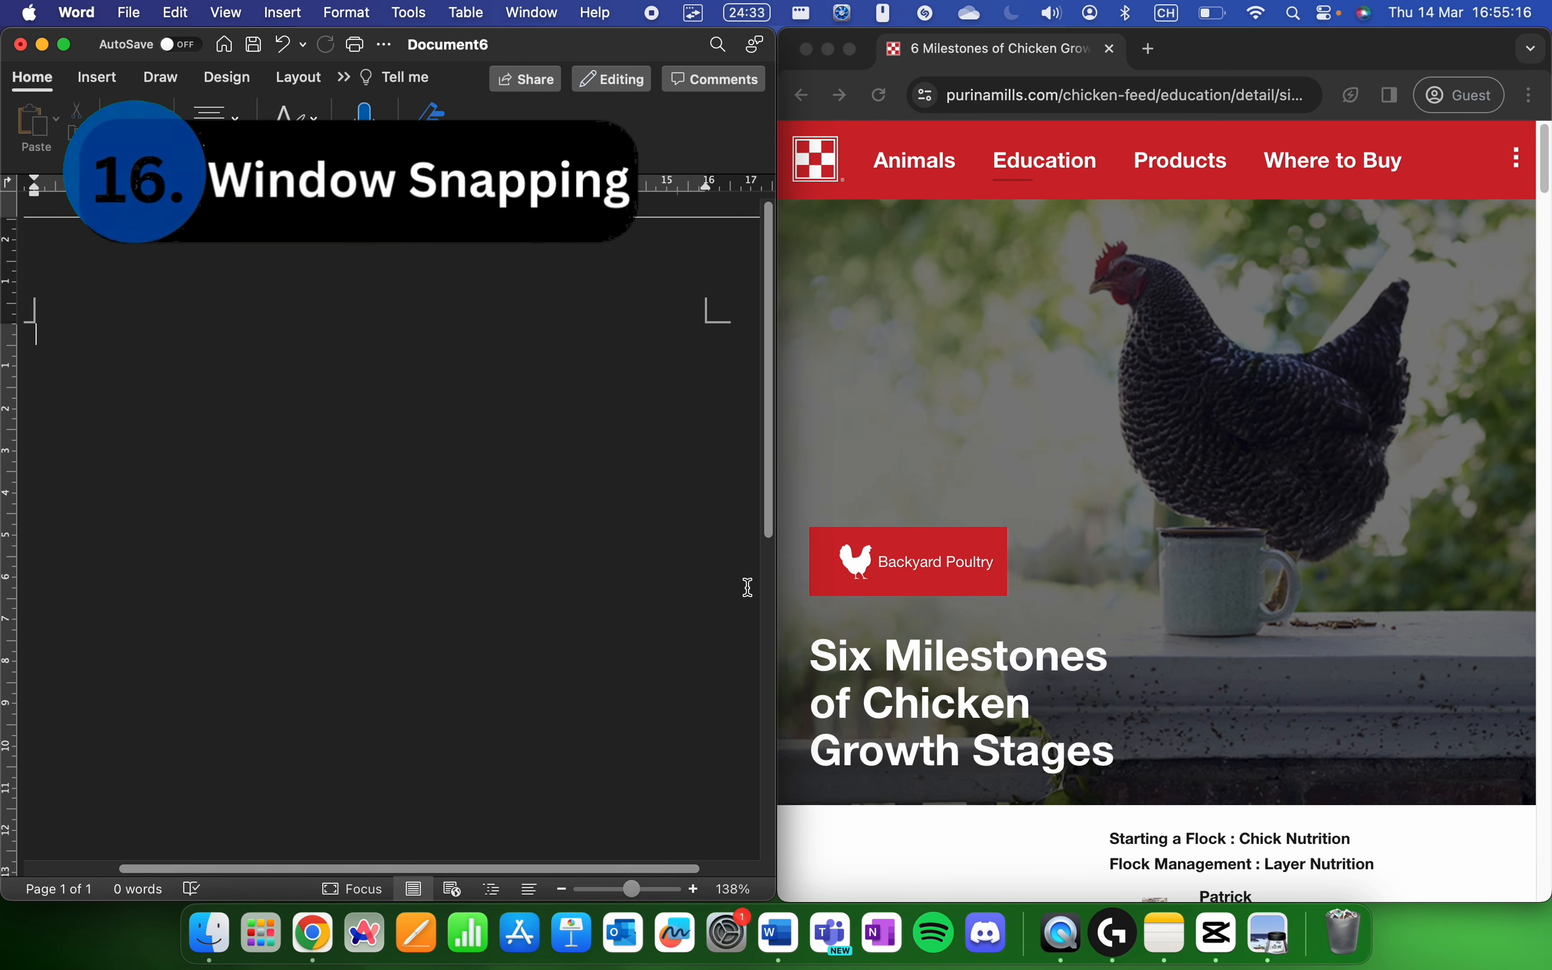
pyautogui.scroll(-5, 852, 544)
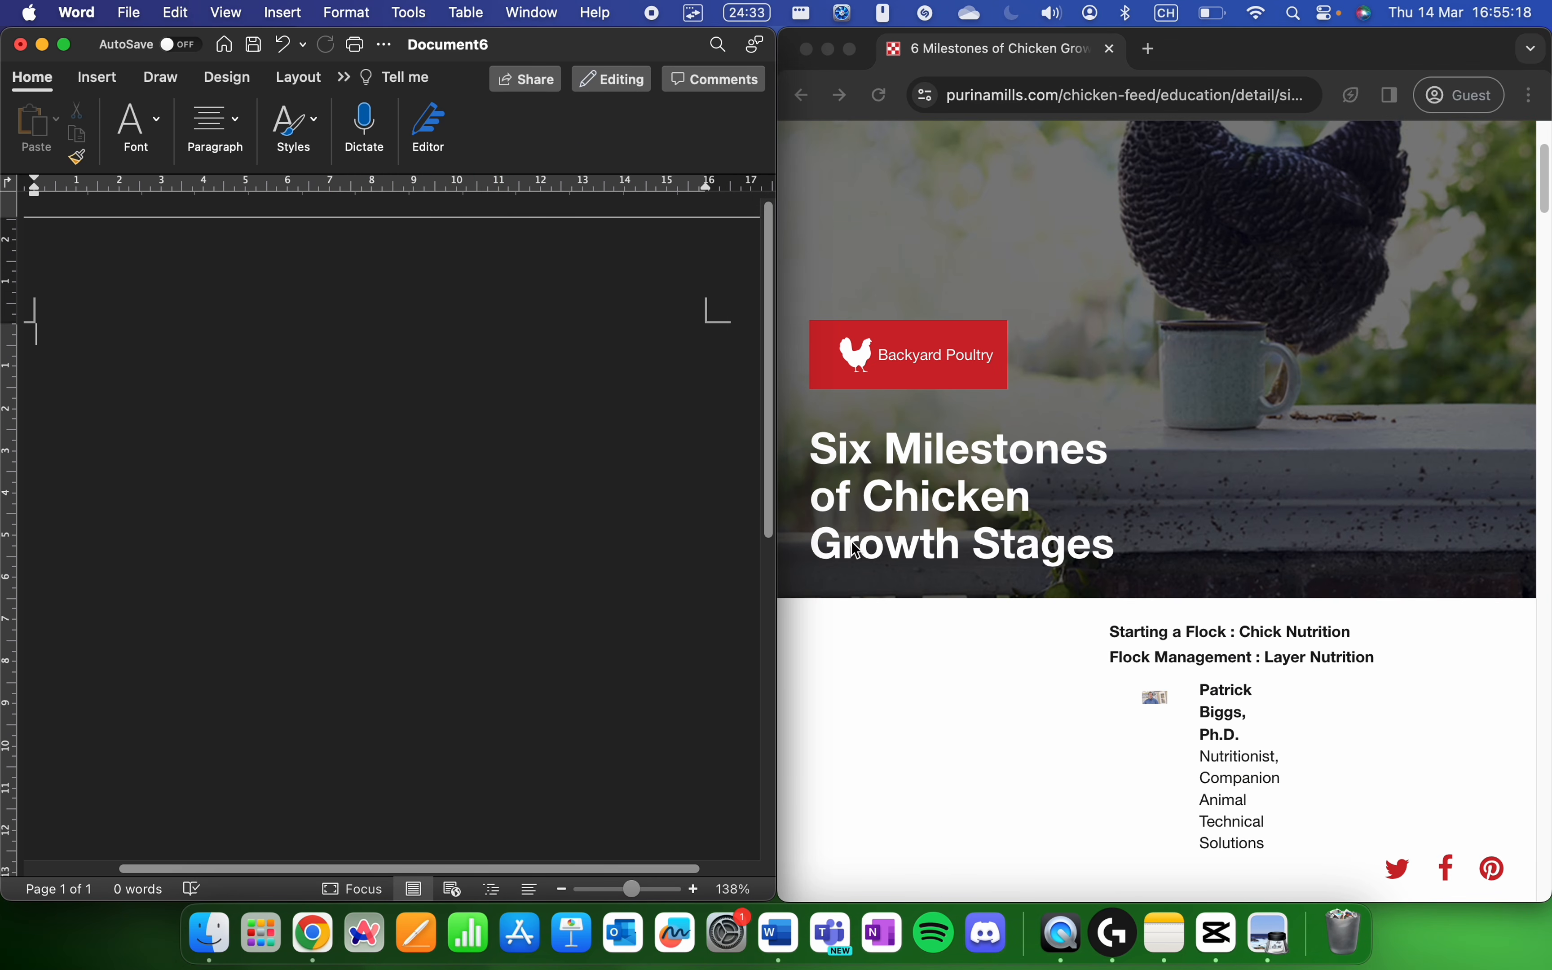
pyautogui.scroll(-10, 856, 548)
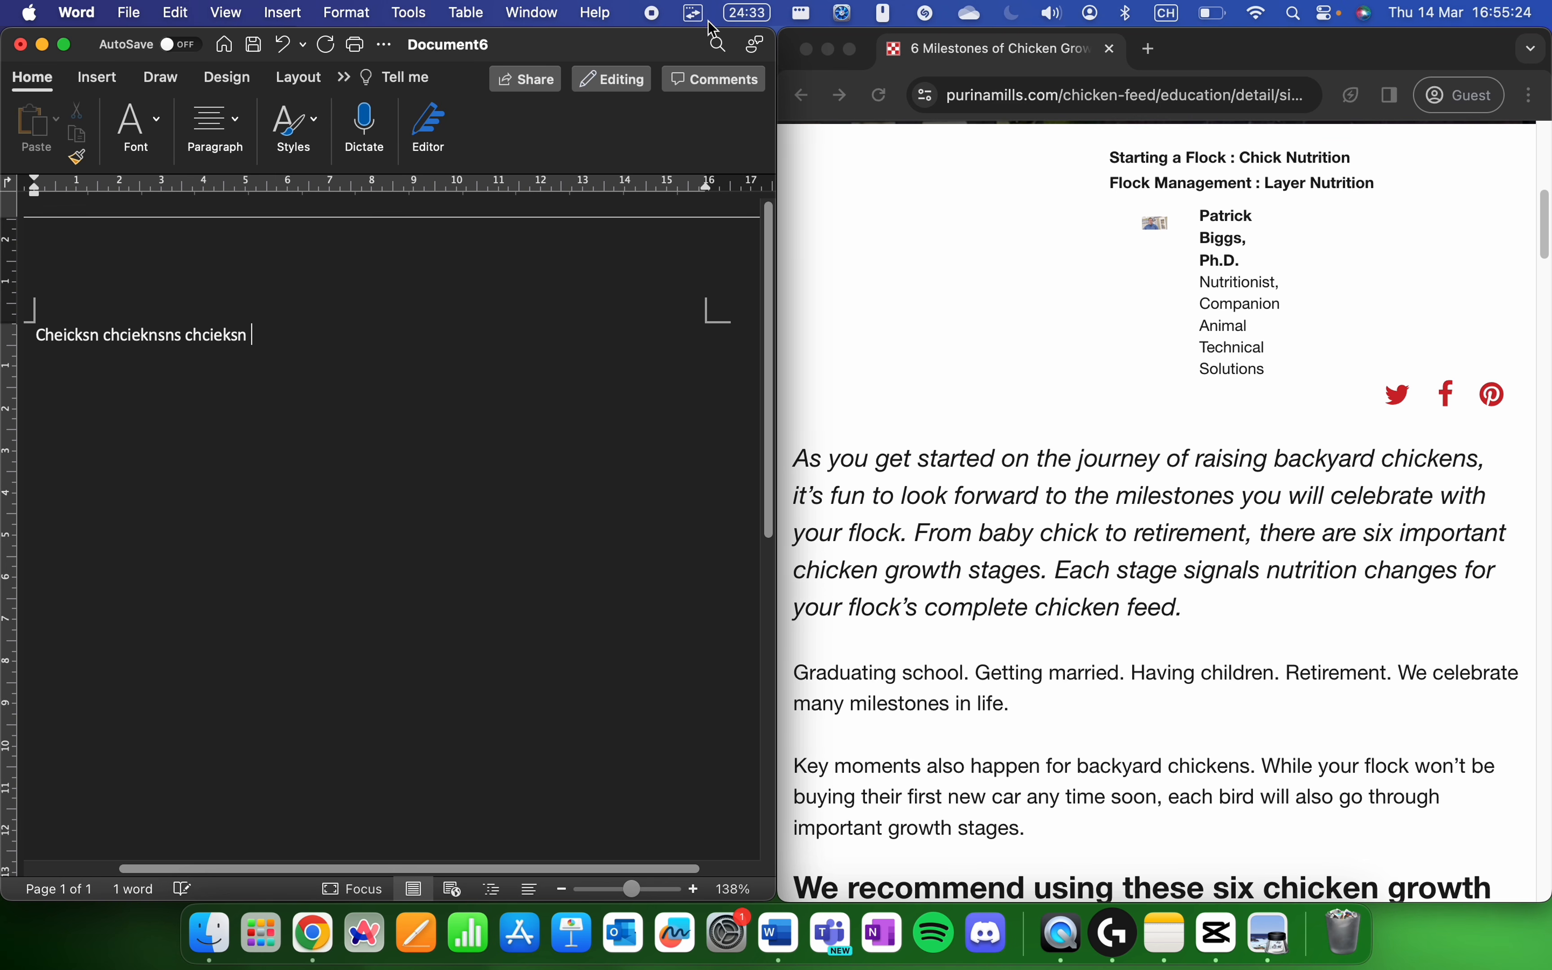
# Snap the Word window to the top-left quarter of the screen, and maximize the Chrome window before snapping it to the top-right quarter.
pyautogui.hotkey('ctrl', 'alt', 'u')
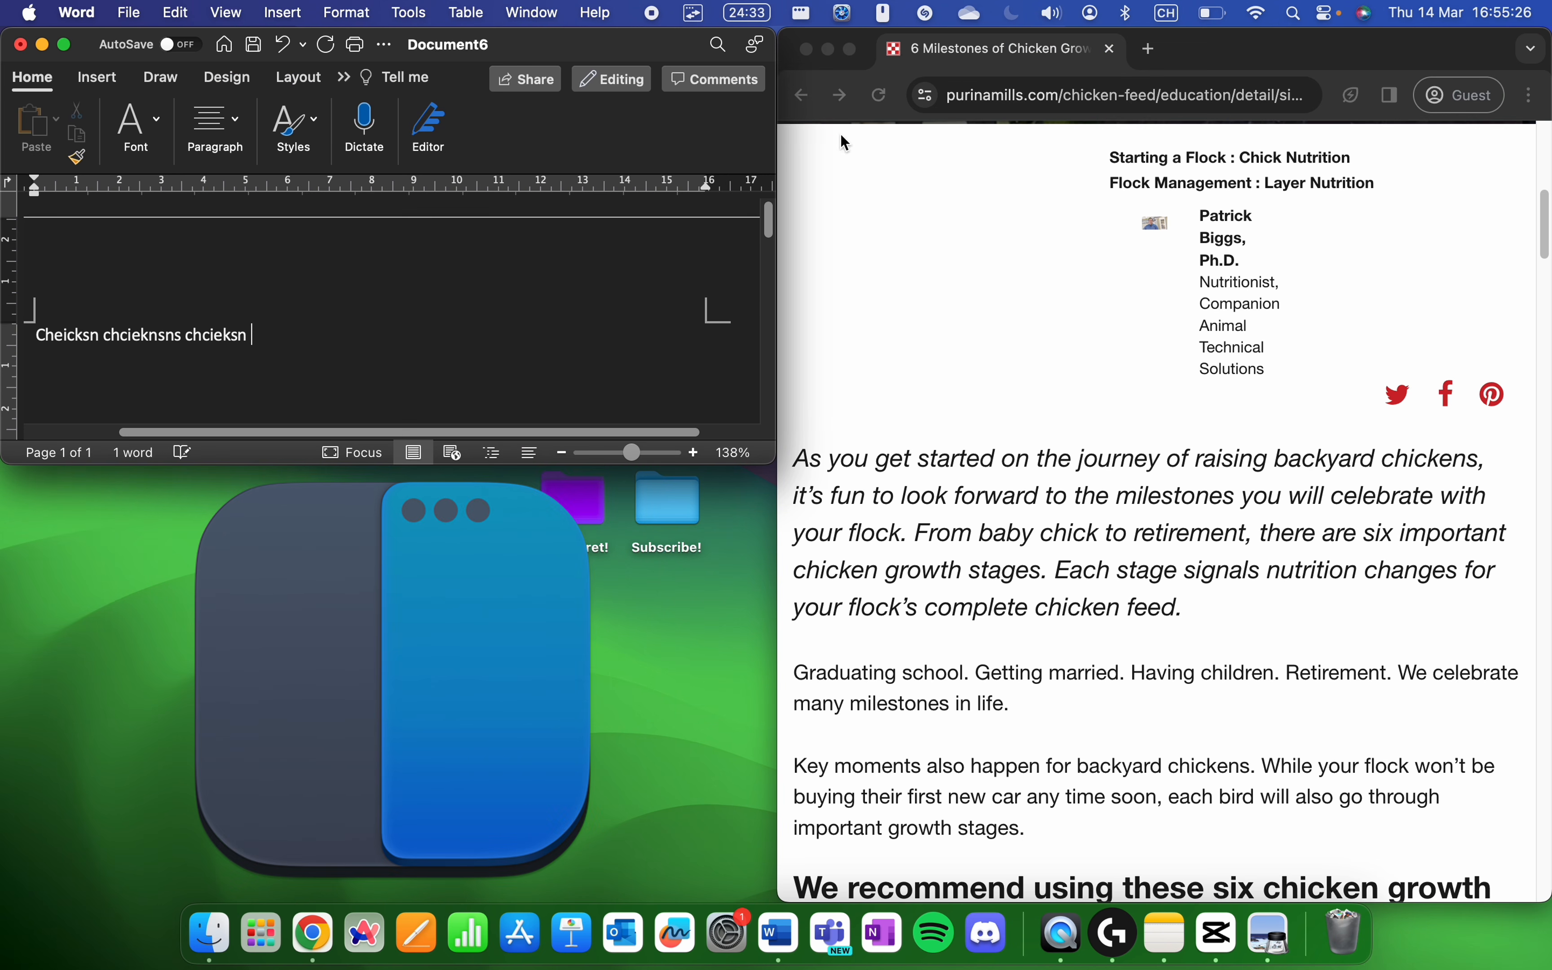
pyautogui.moveTo(595, 148); pyautogui.dragTo(2, 497)
pyautogui.moveTo(1243, 45); pyautogui.dragTo(922, 3)
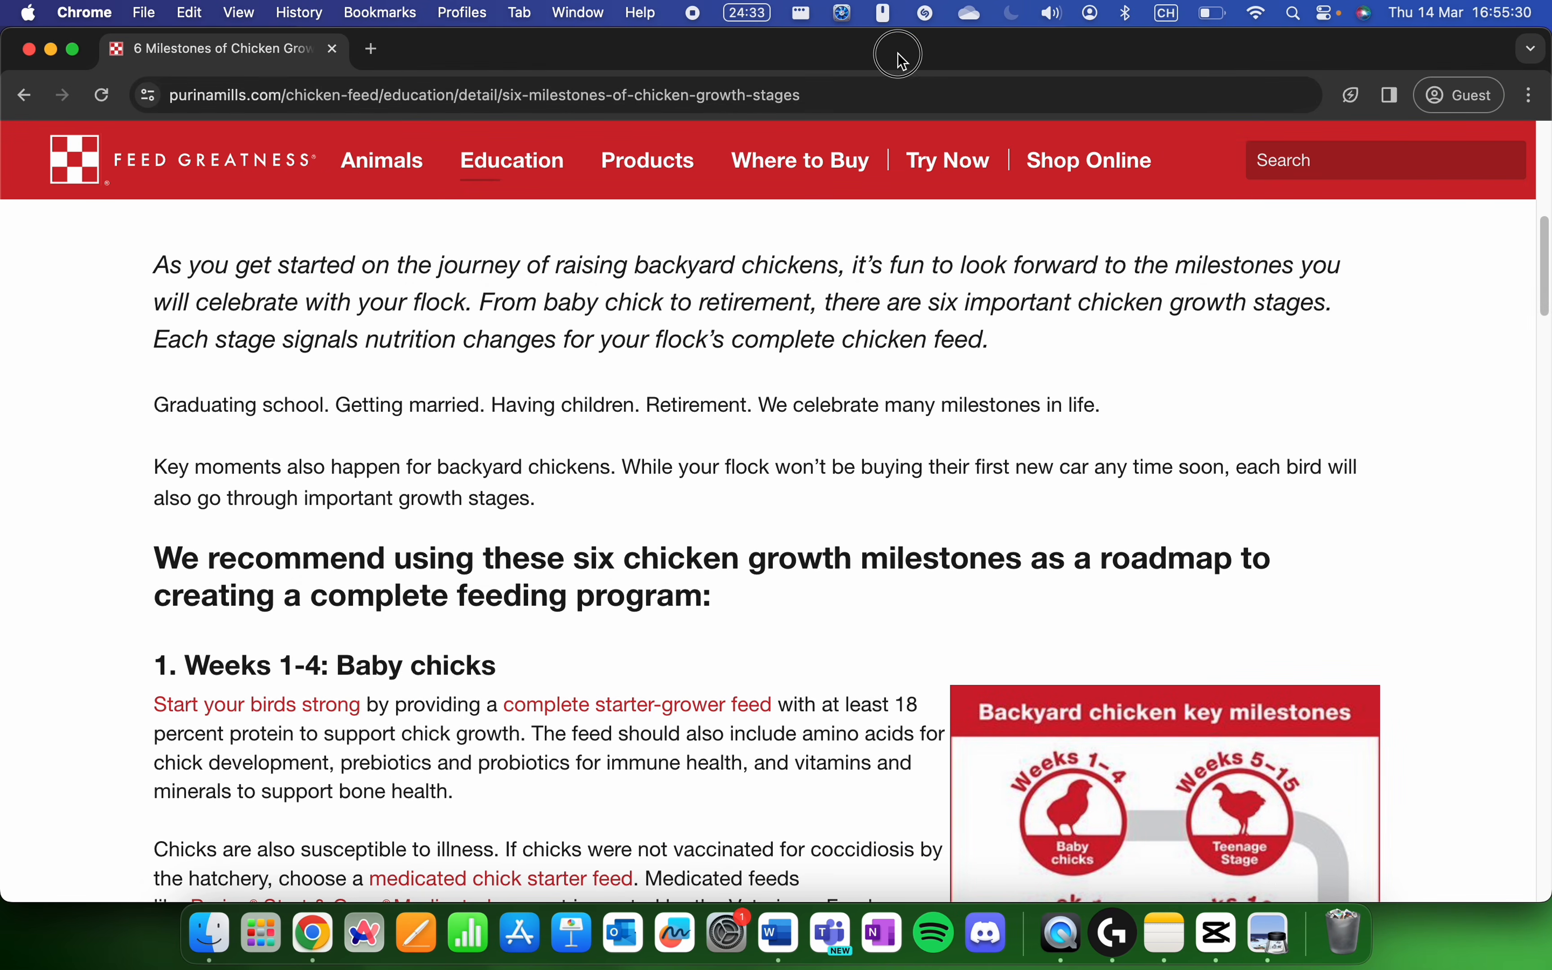
pyautogui.hotkey('ctrl', 'alt', 'i')
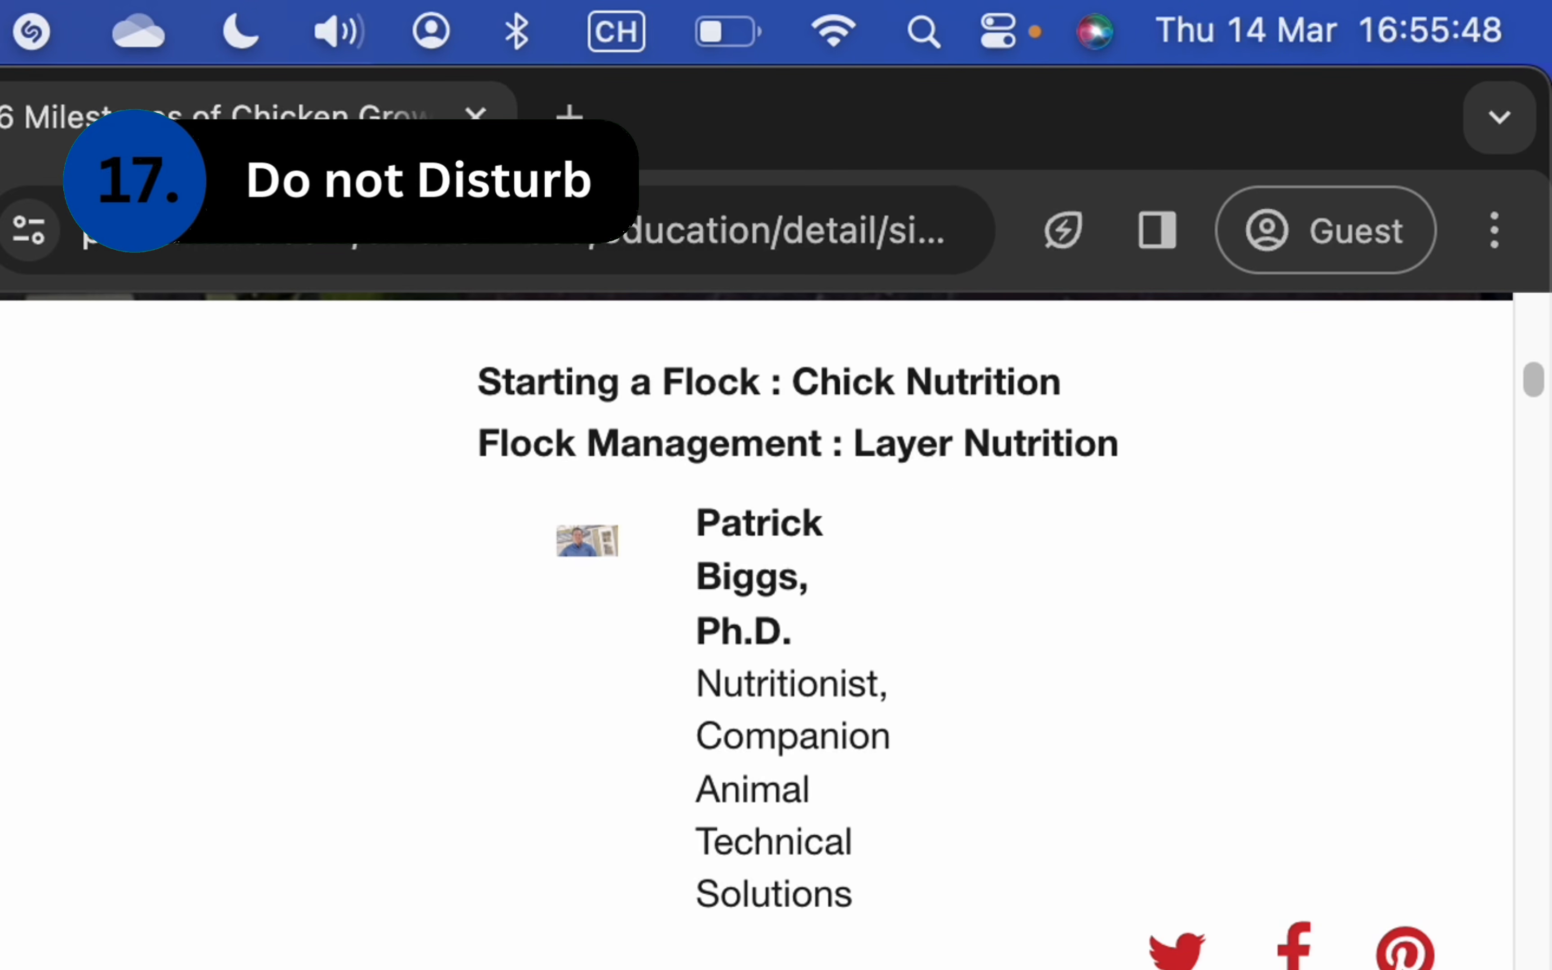
# Open the Do Not Disturb options in Focus Settings and bring up the dialog for adding a schedule.
pyautogui.click(250, 7)
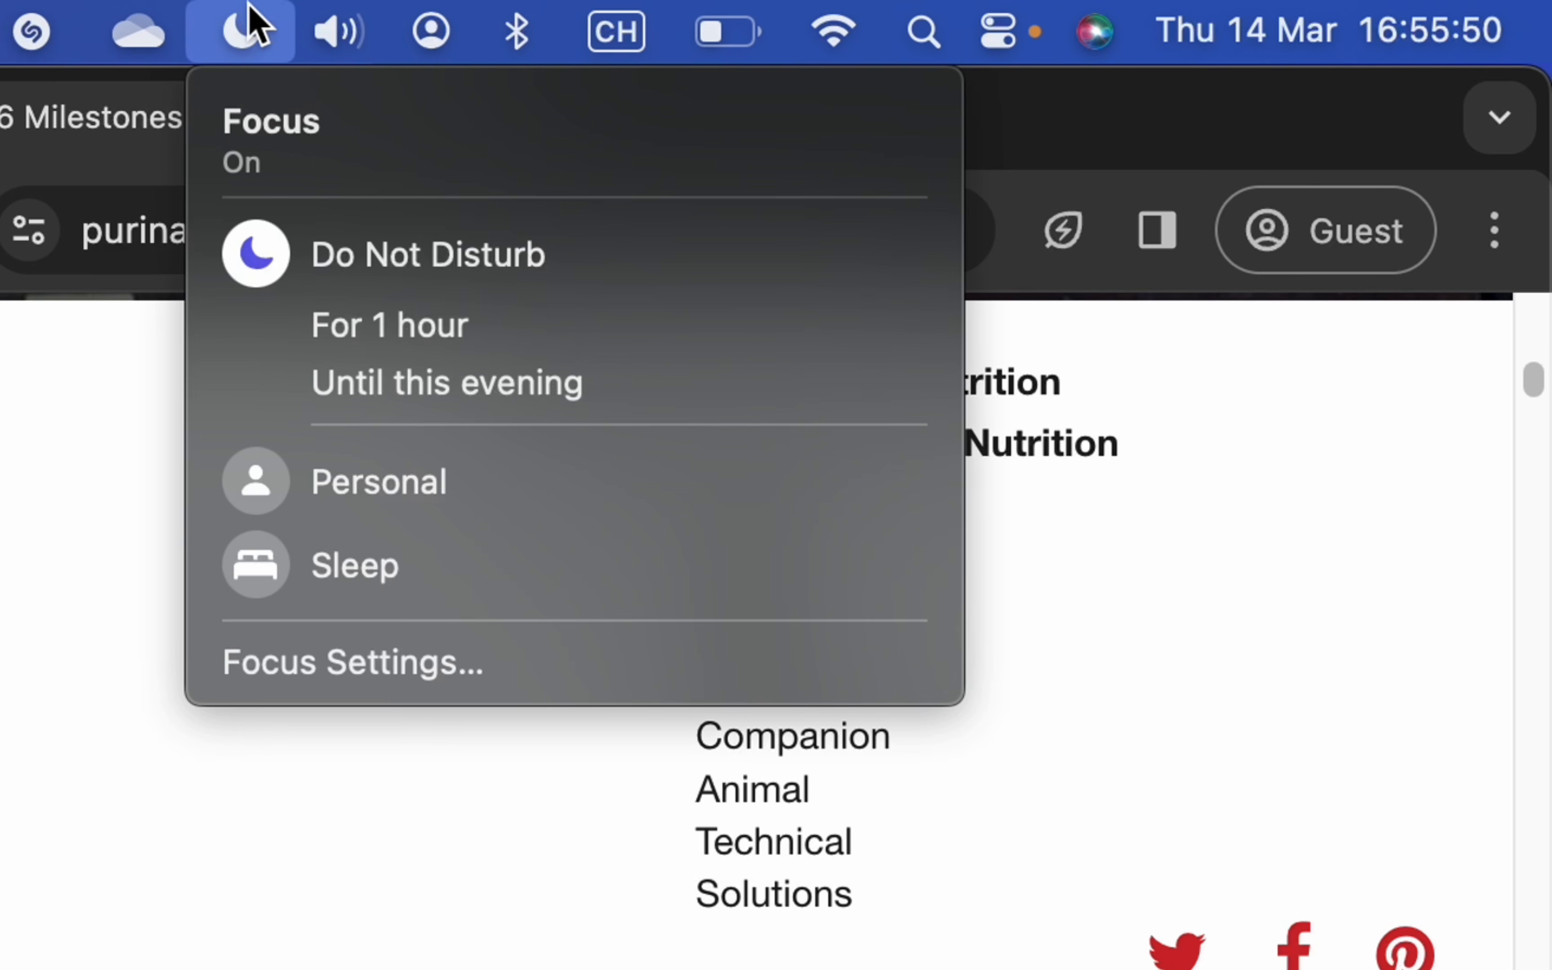
pyautogui.click(214, 17)
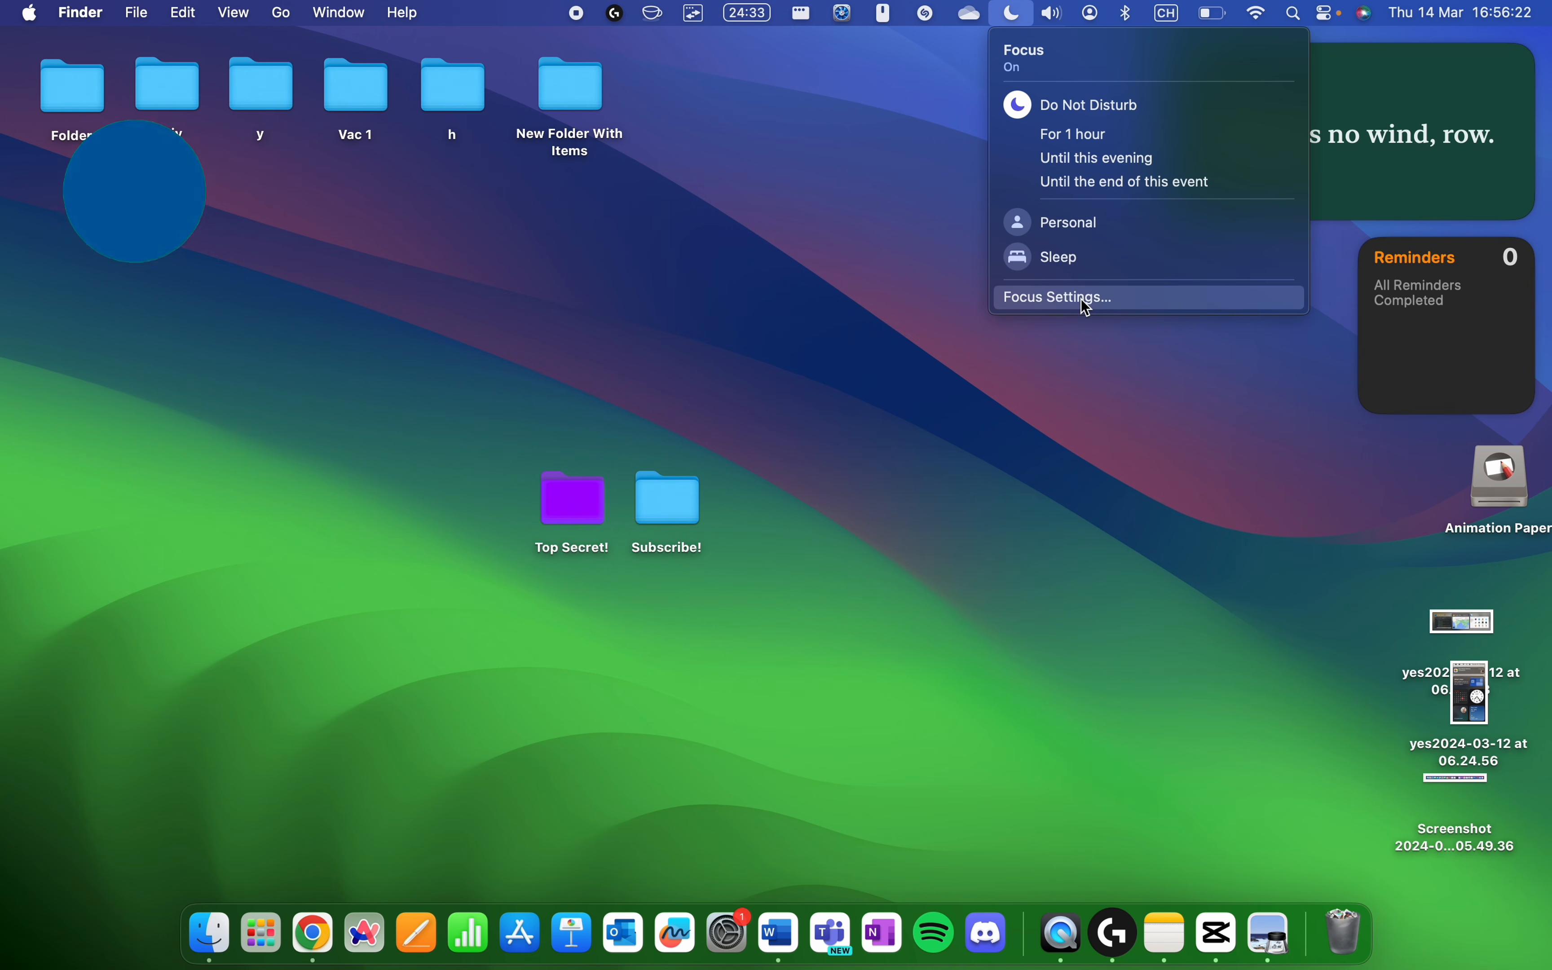
pyautogui.click(1083, 300)
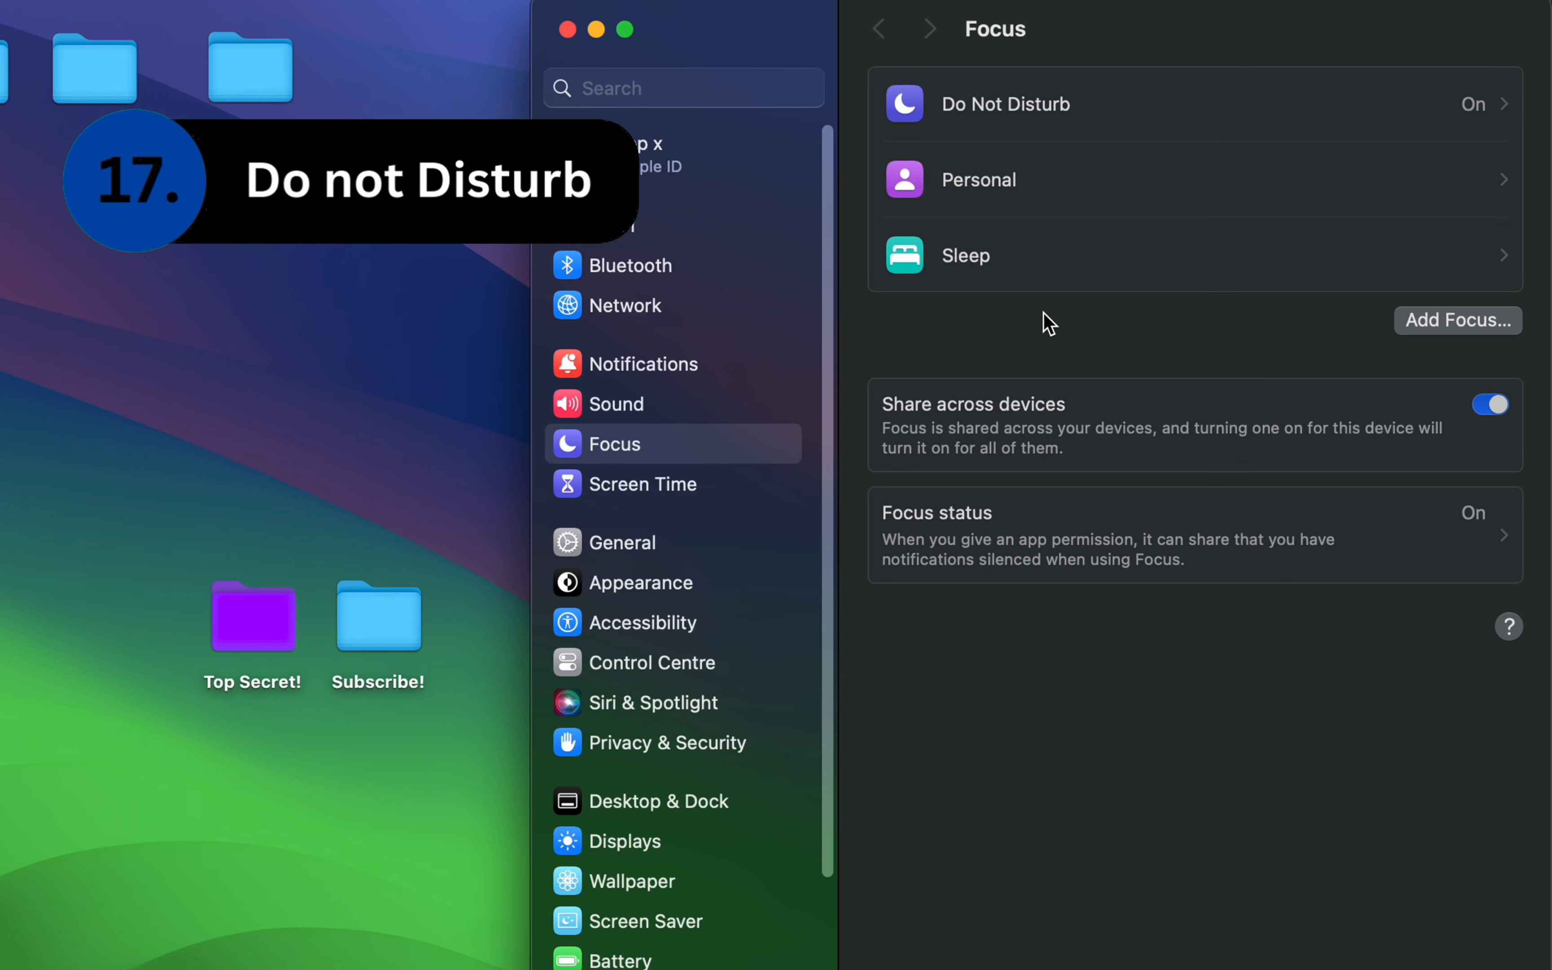
pyautogui.click(1316, 129)
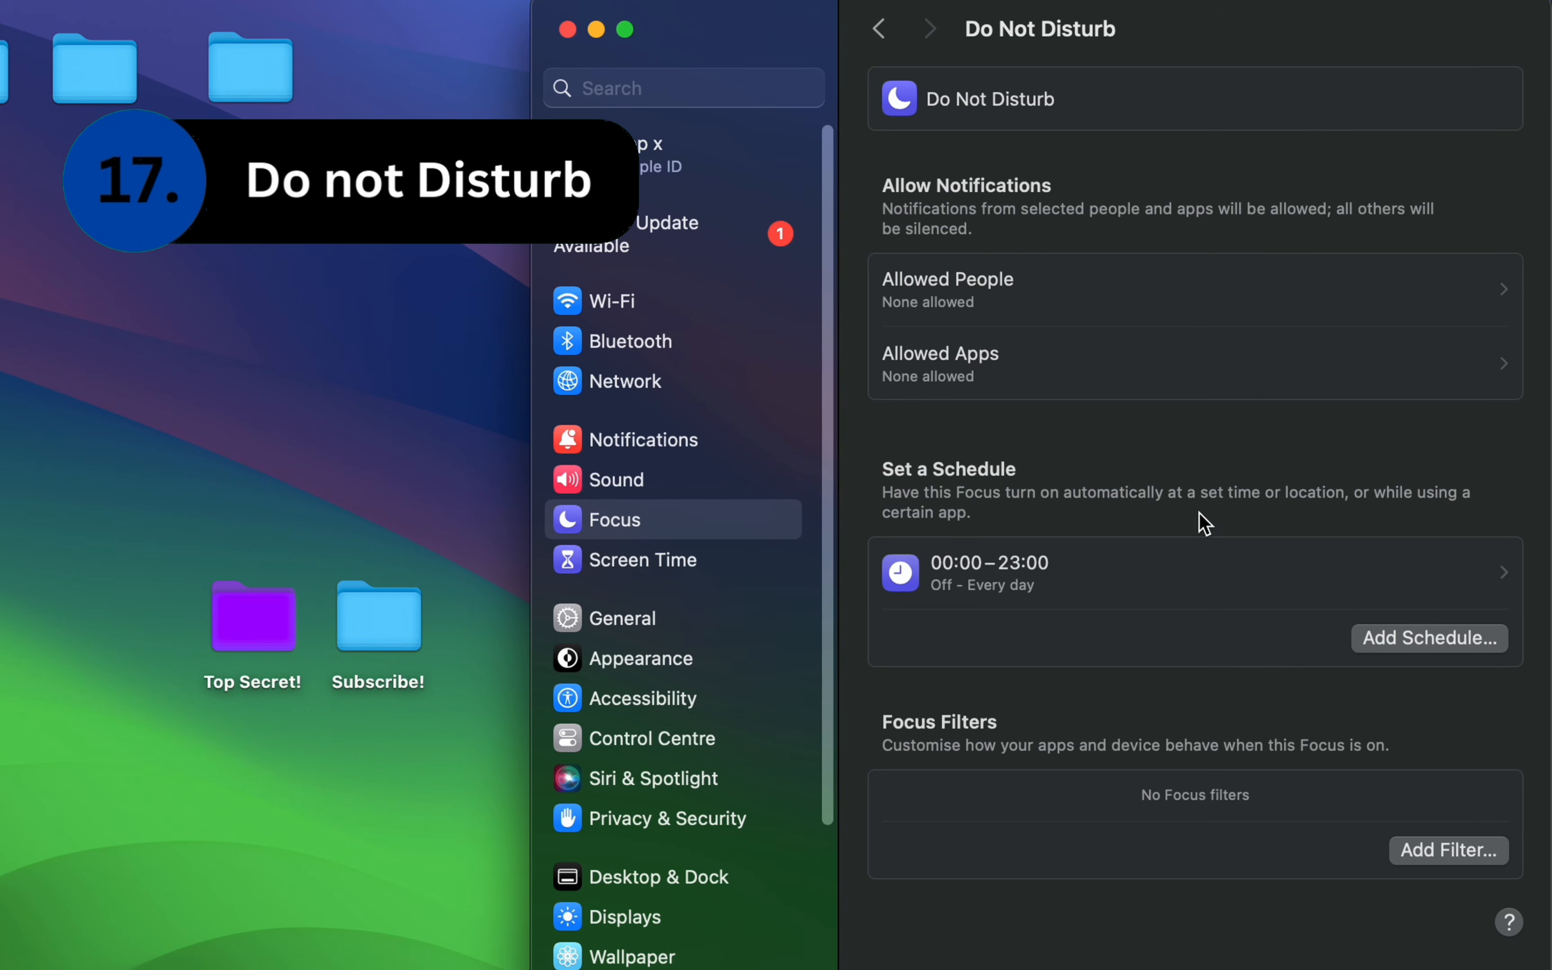
pyautogui.click(1436, 652)
pyautogui.click(1311, 754)
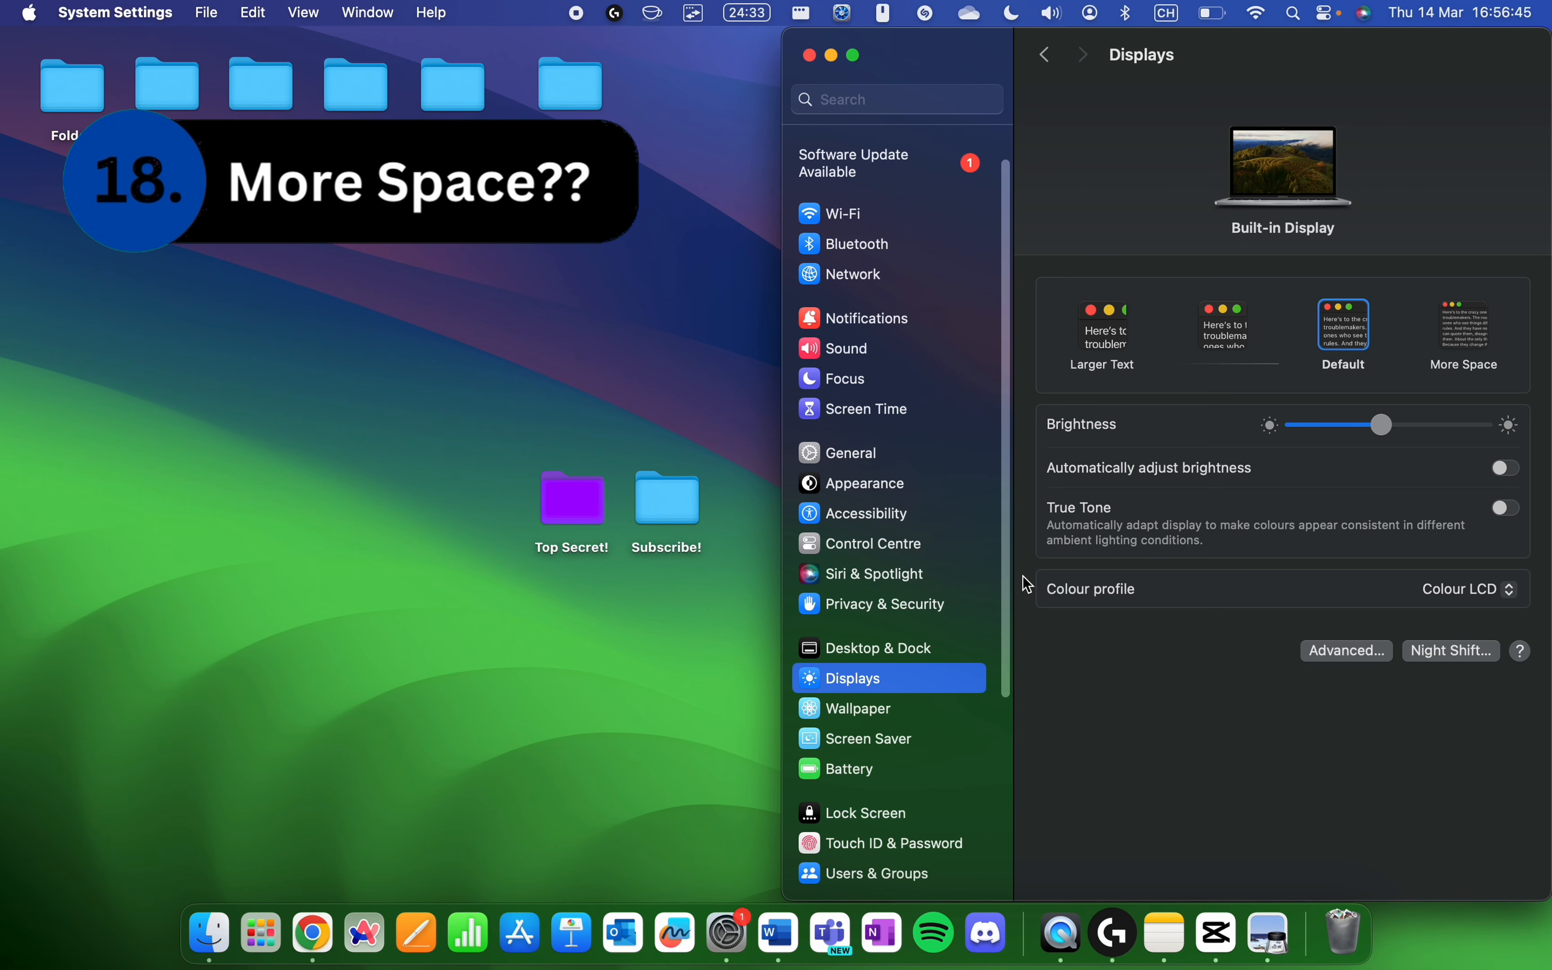
# Set the built-in display's resolution to More Space.
pyautogui.click(1468, 340)
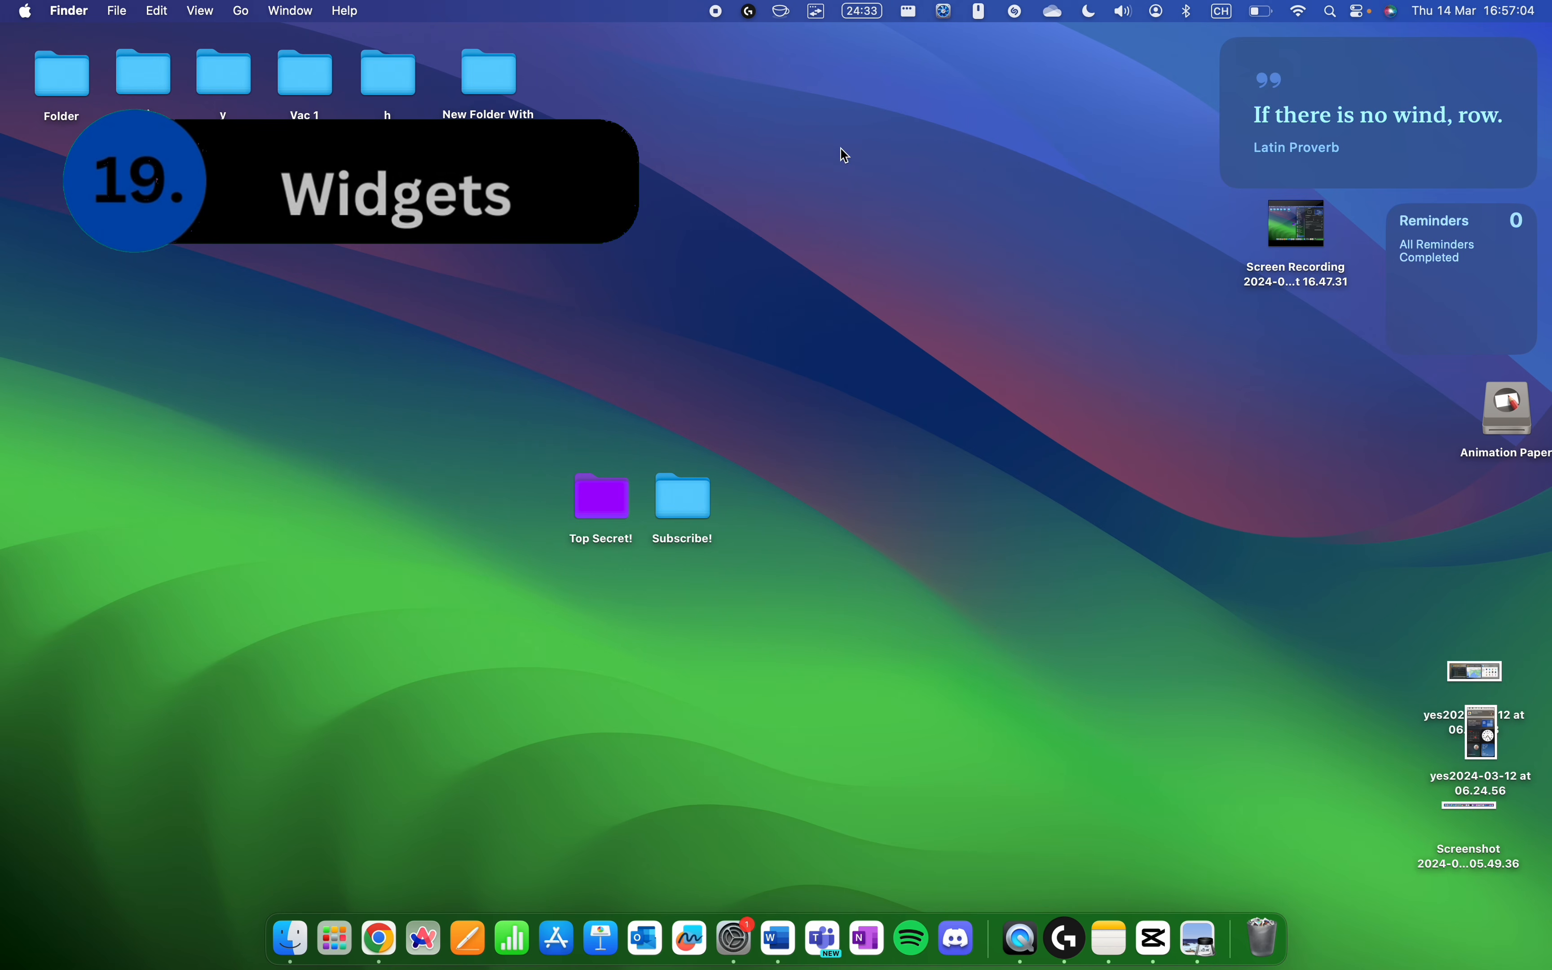
# Open the widget editor and add the "Add Your Items" widget to the desktop beside the quote widget.
pyautogui.rightClick(800, 245)
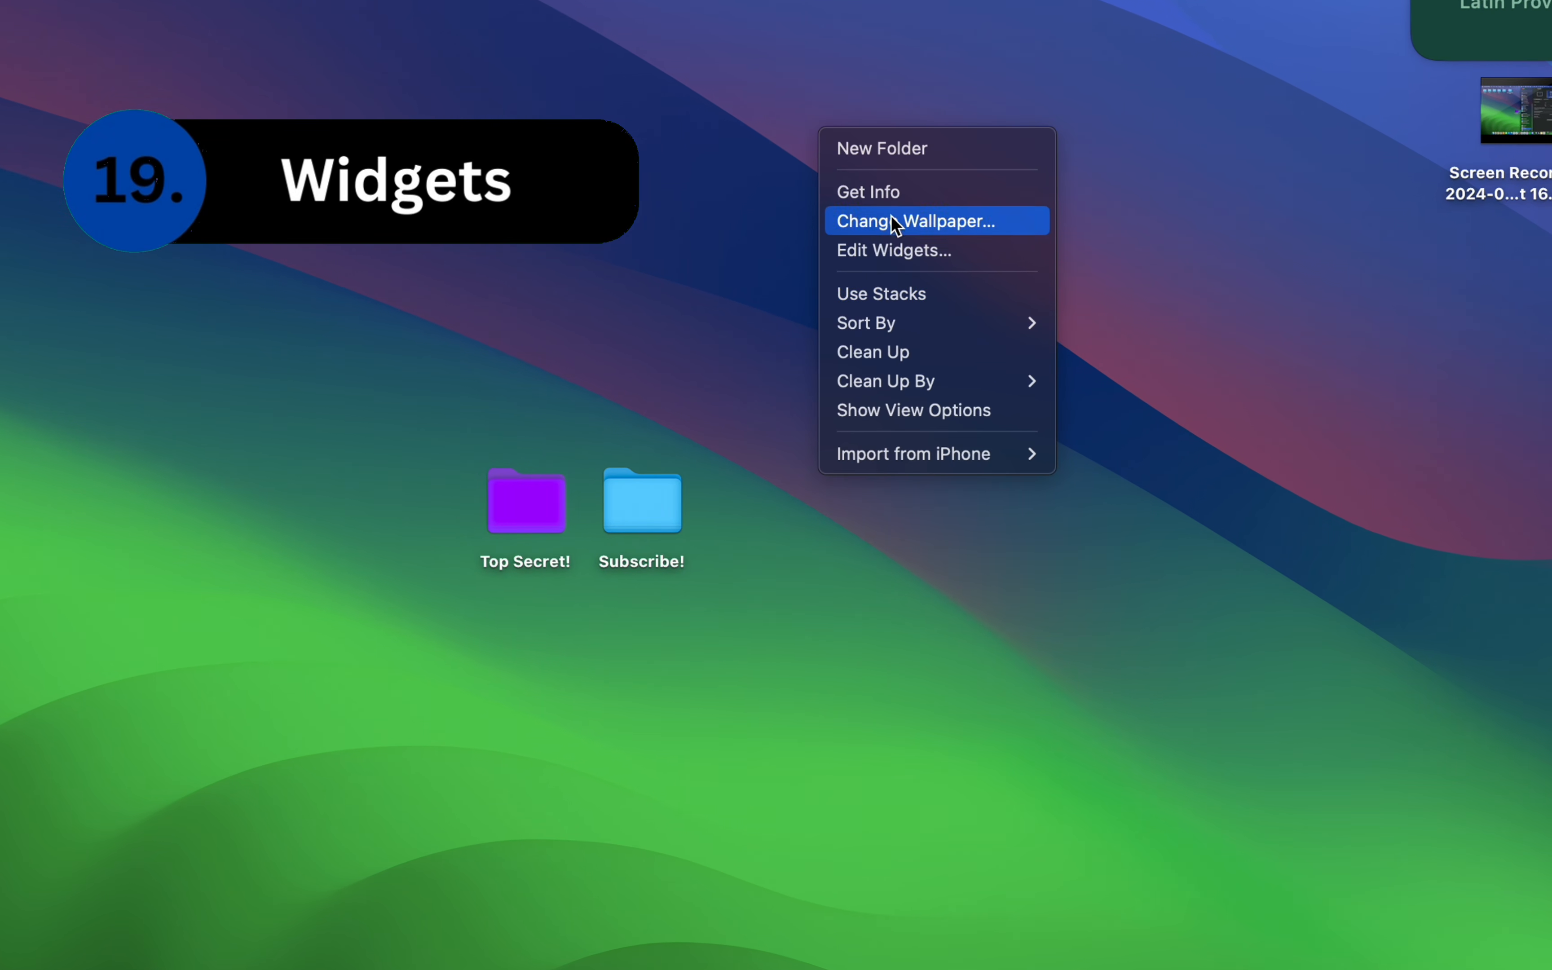
pyautogui.click(869, 297)
pyautogui.moveTo(644, 570); pyautogui.dragTo(1125, 163)
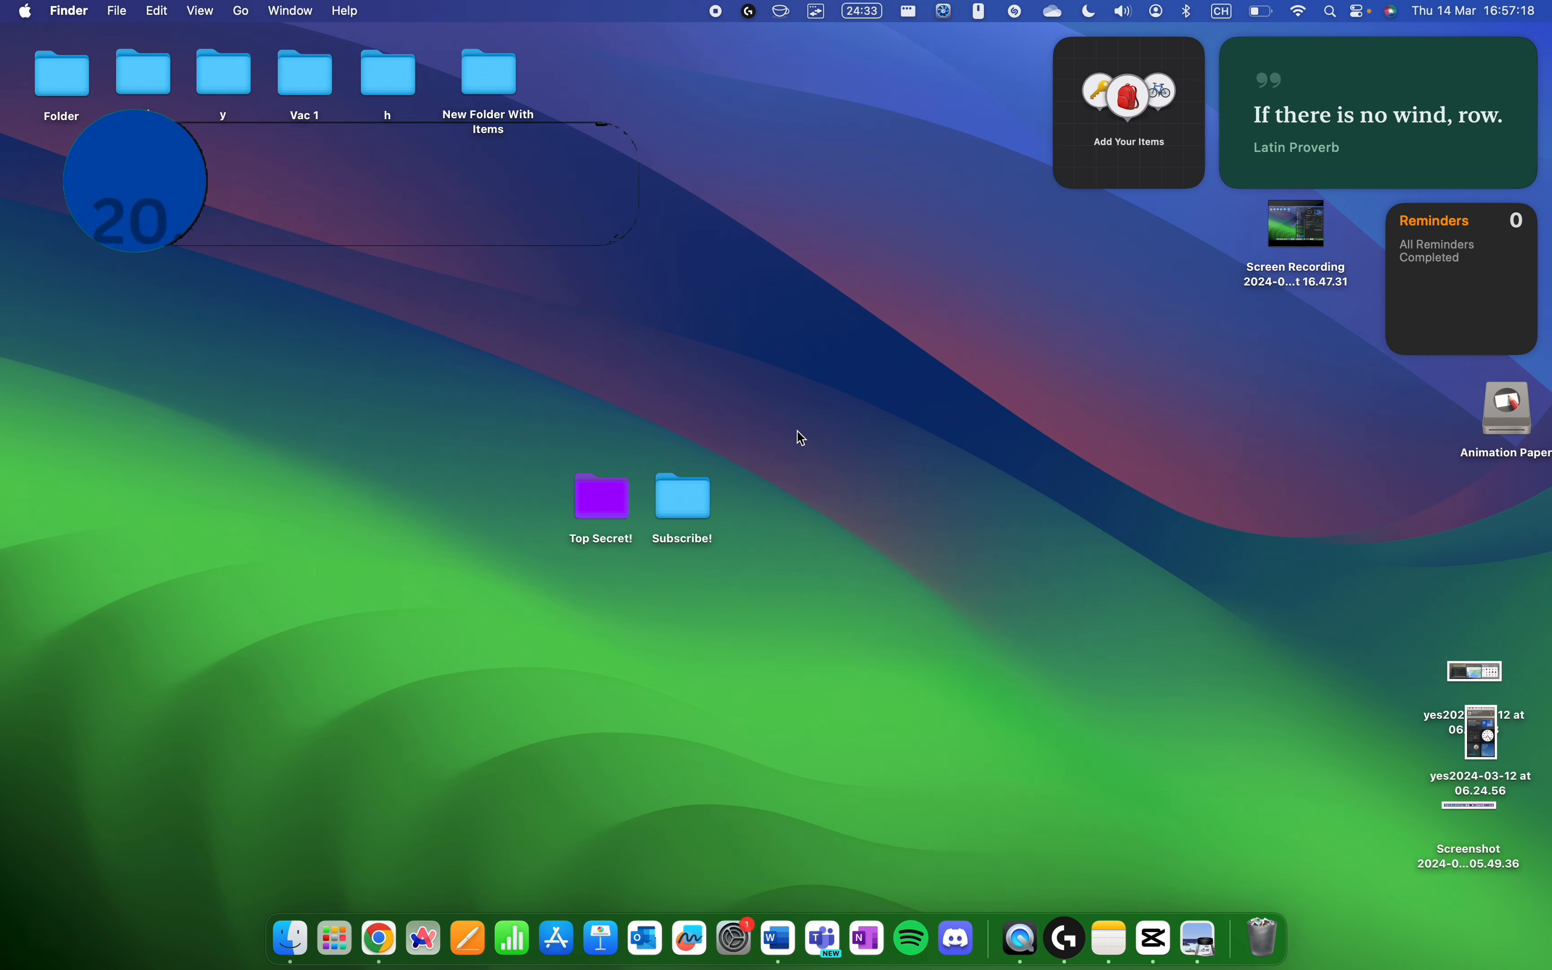
# Preview the purple "Top Secret!" folder with Quick Look and close the preview.
pyautogui.click(610, 522)
pyautogui.press('space')
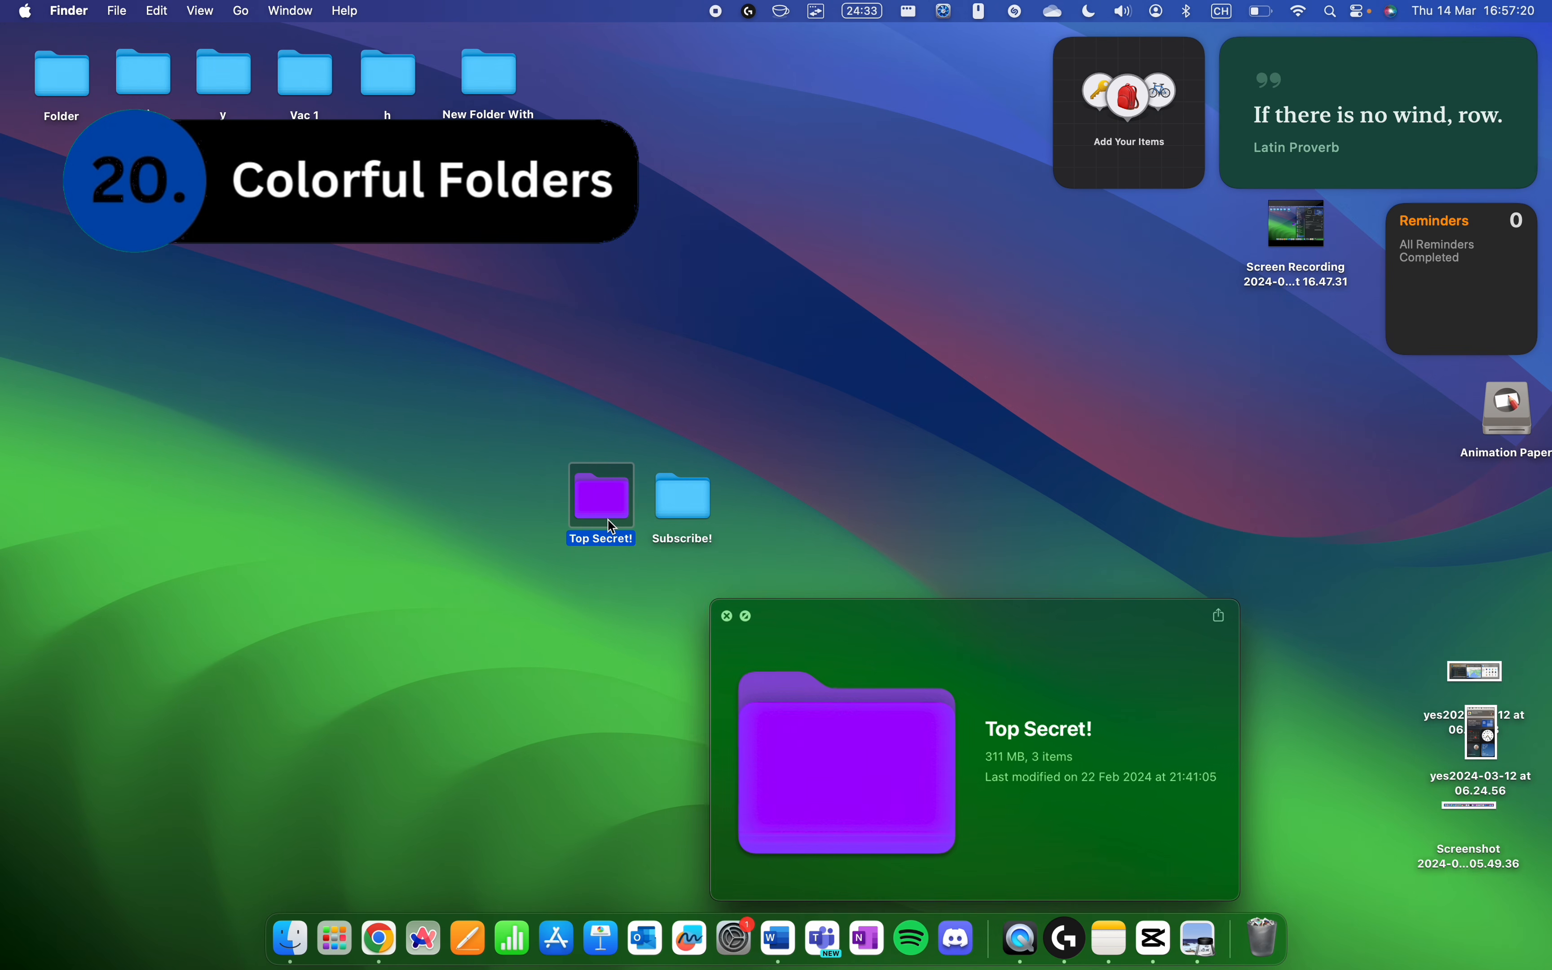
pyautogui.press('space')
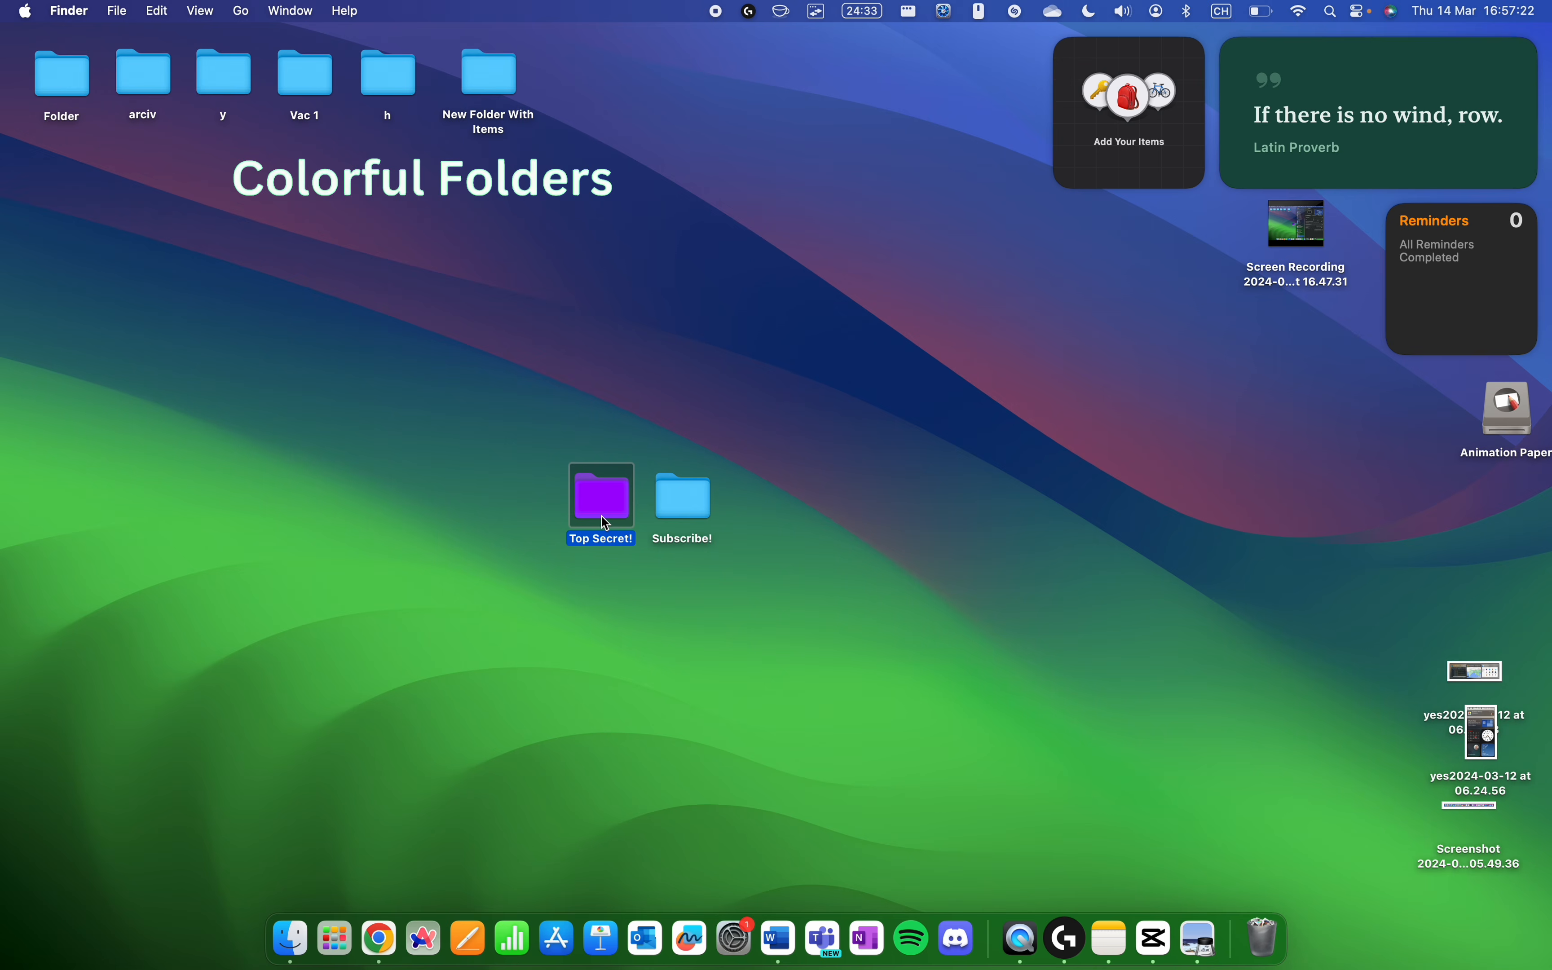